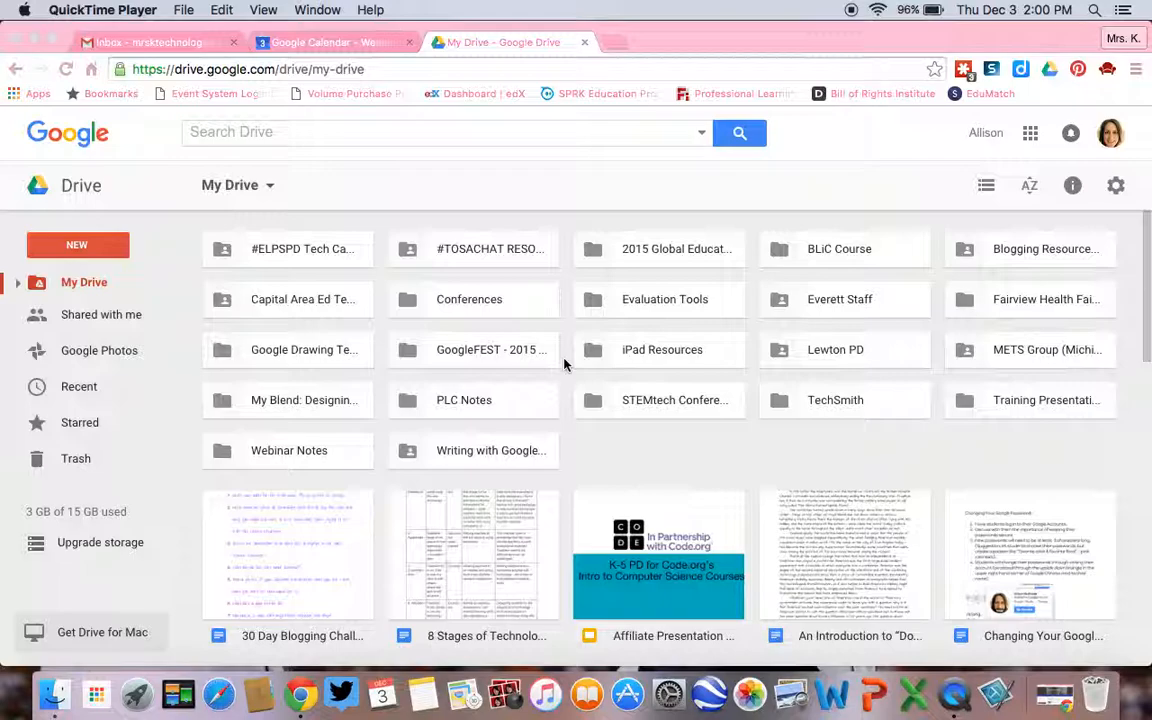
Create a new blank Google Form in My Drive.
left_click(197, 72)
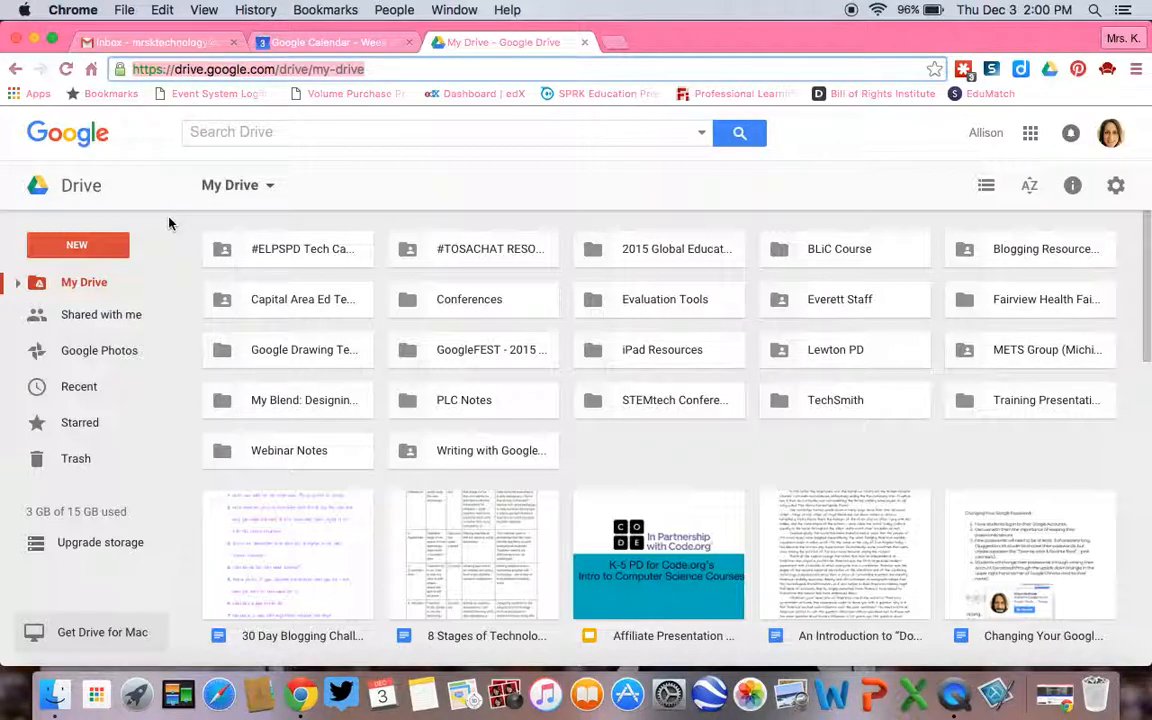
left_click(108, 246)
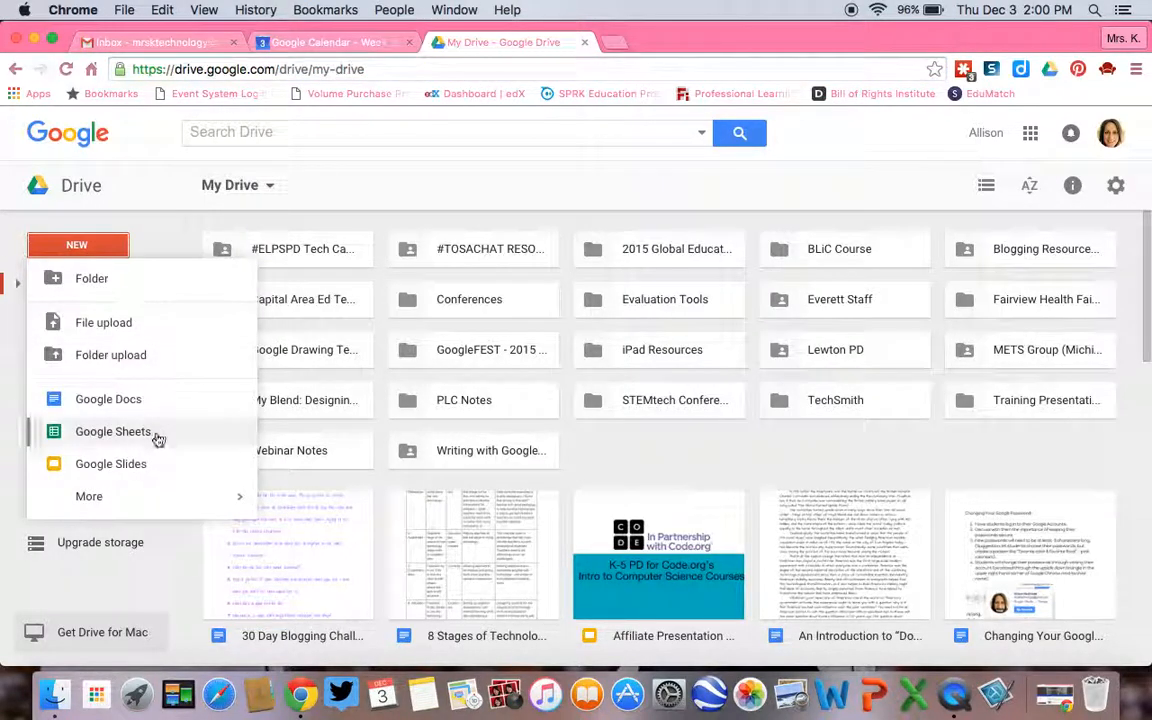
mouse_move(136, 500)
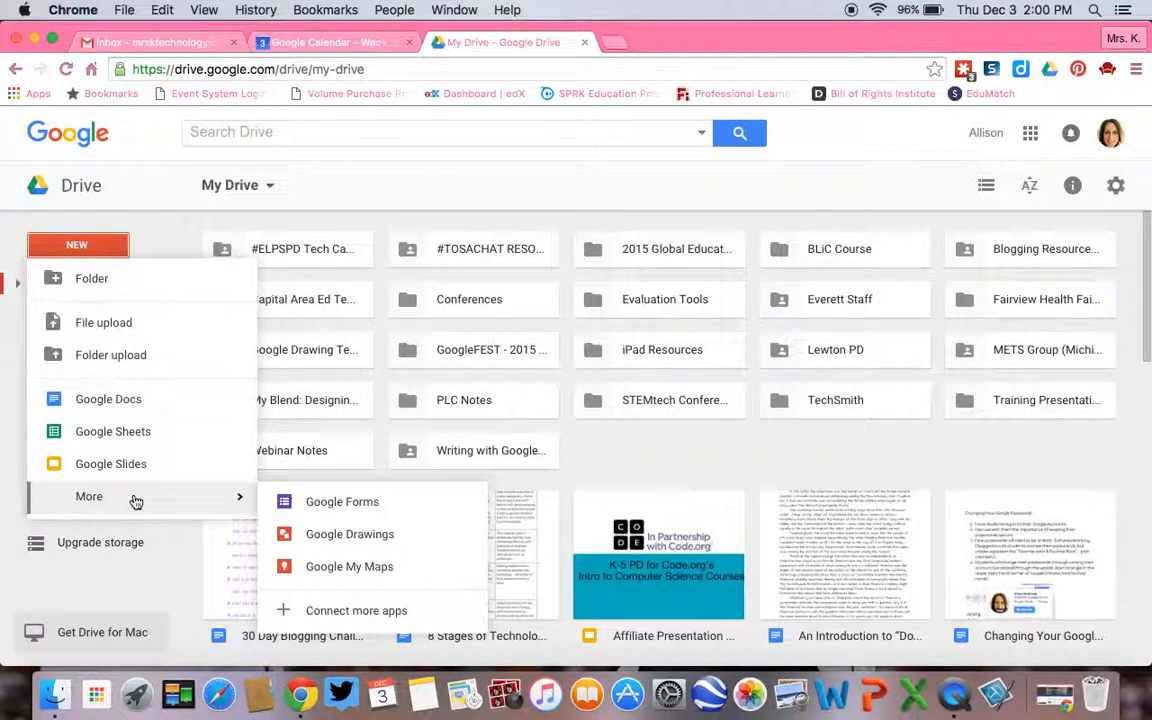
left_click(282, 508)
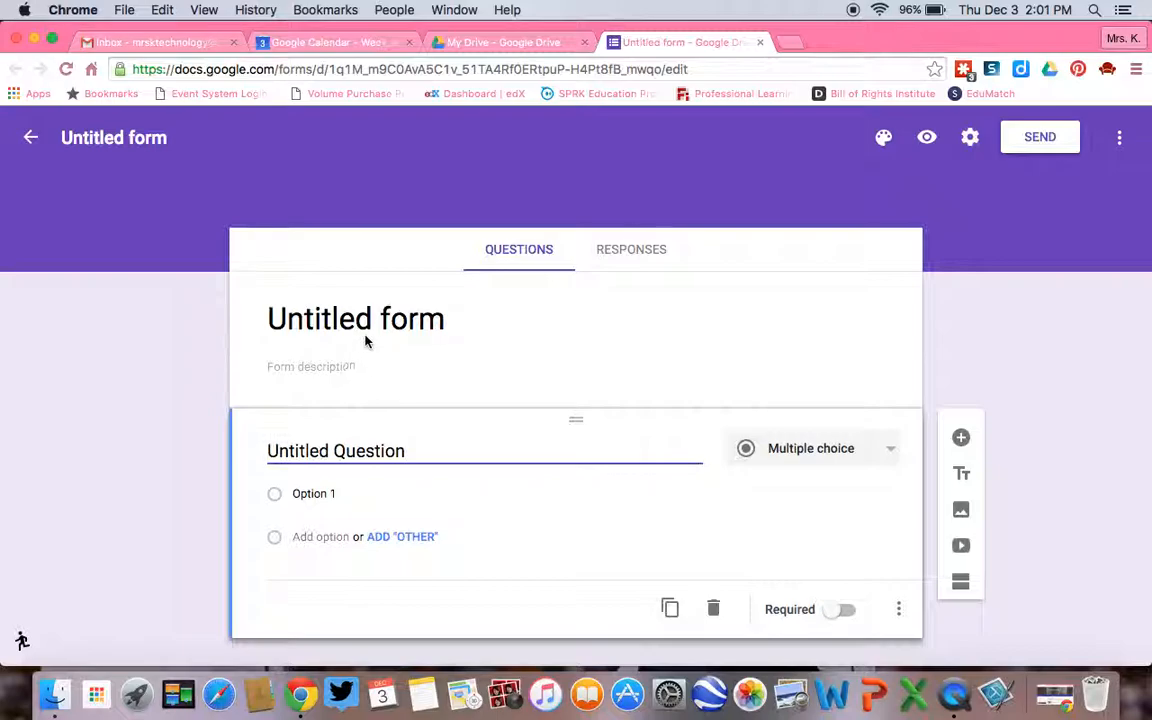
Title the form "Core Democratic Values Quiz" and leave the form description empty.
left_click(311, 328)
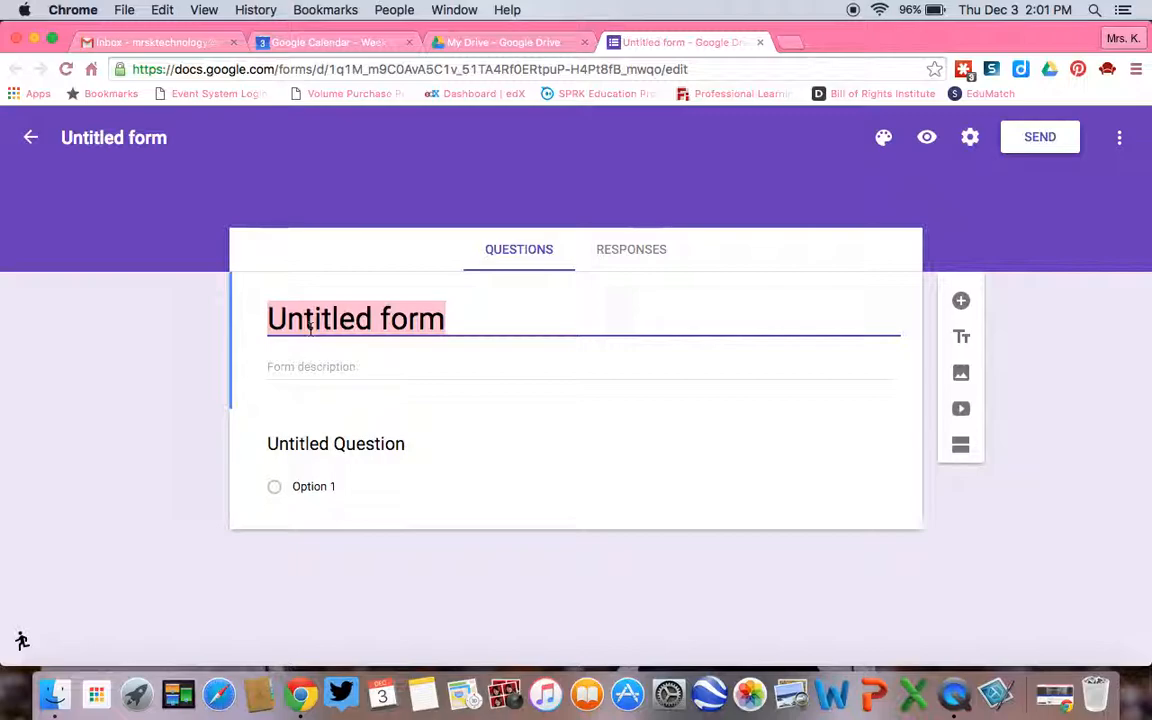
type("c")
key("BackSpace")
type("Core De")
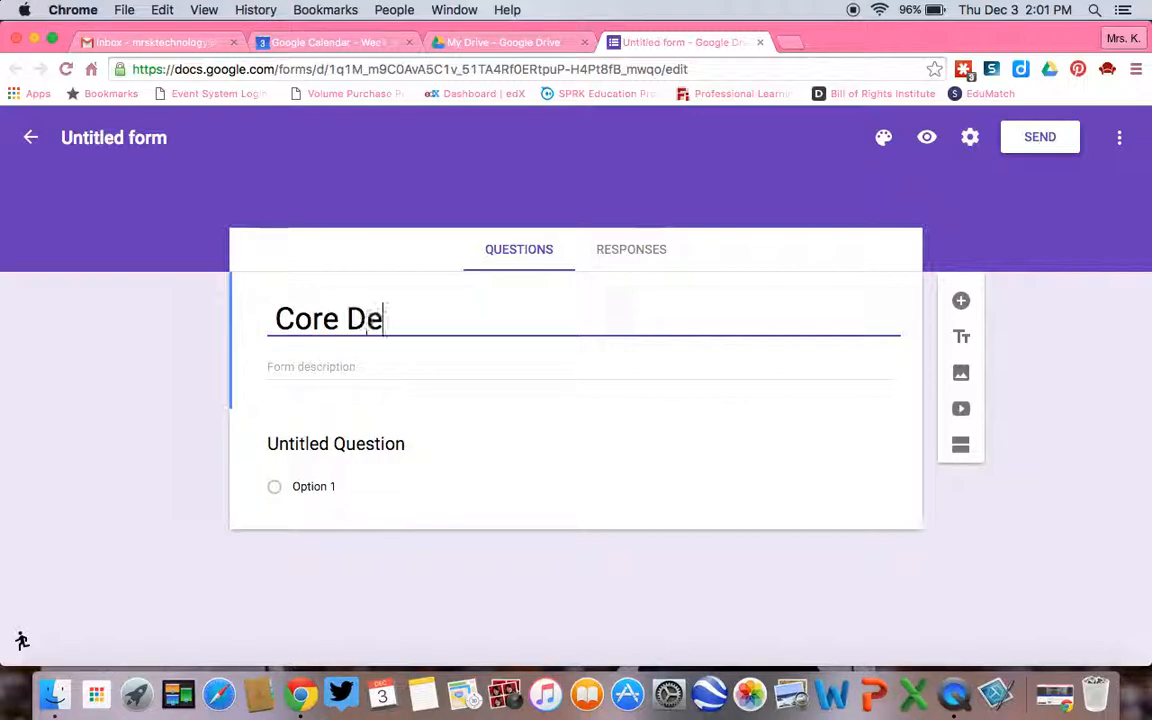
type("mocratic Values Quiz")
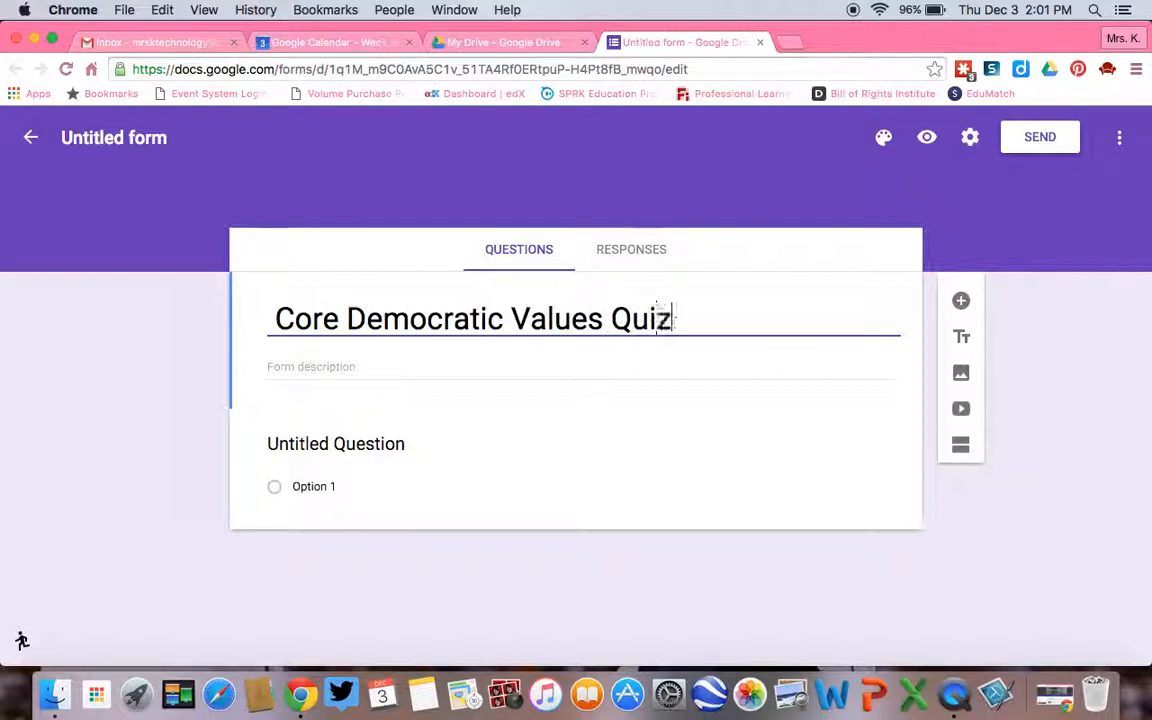
left_click(343, 366)
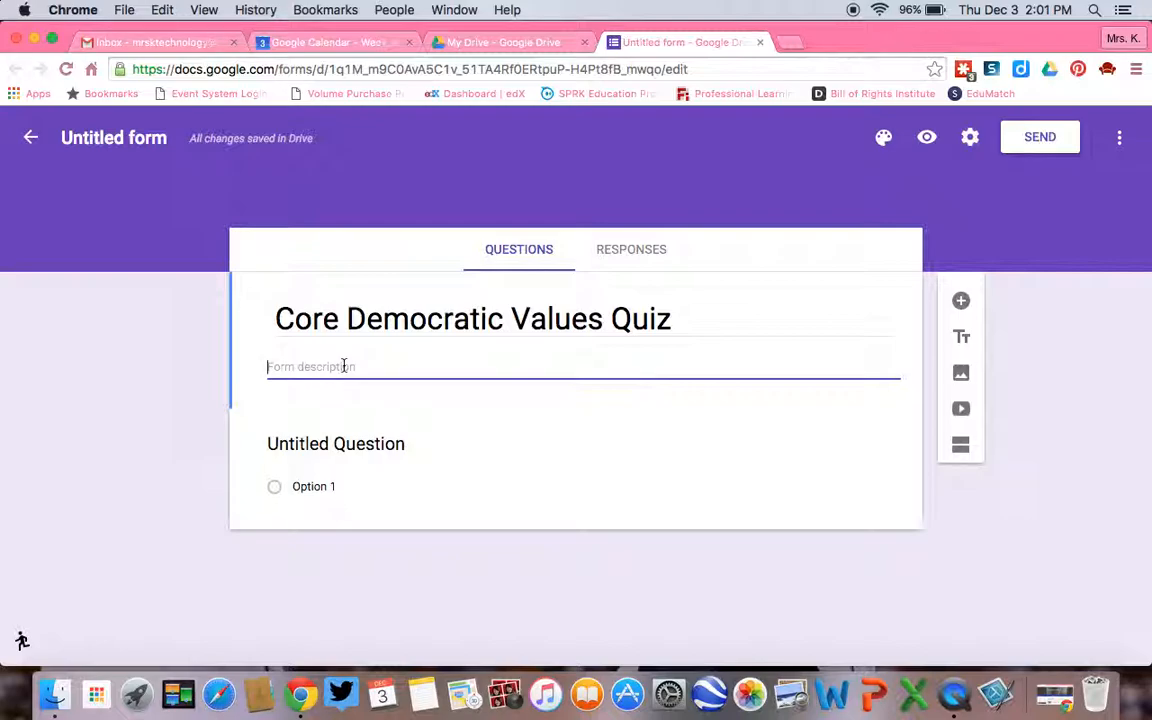
Turn the untitled question into a required short-answer question reading "What is your first name?".
left_click(347, 449)
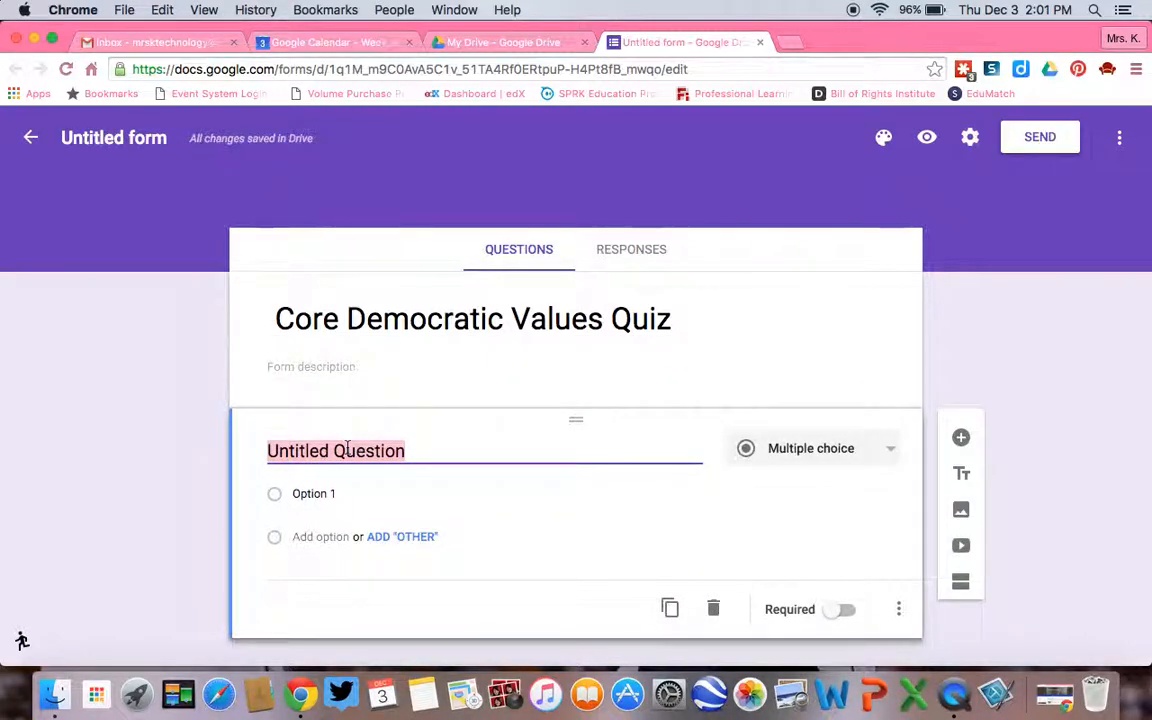
left_click(817, 460)
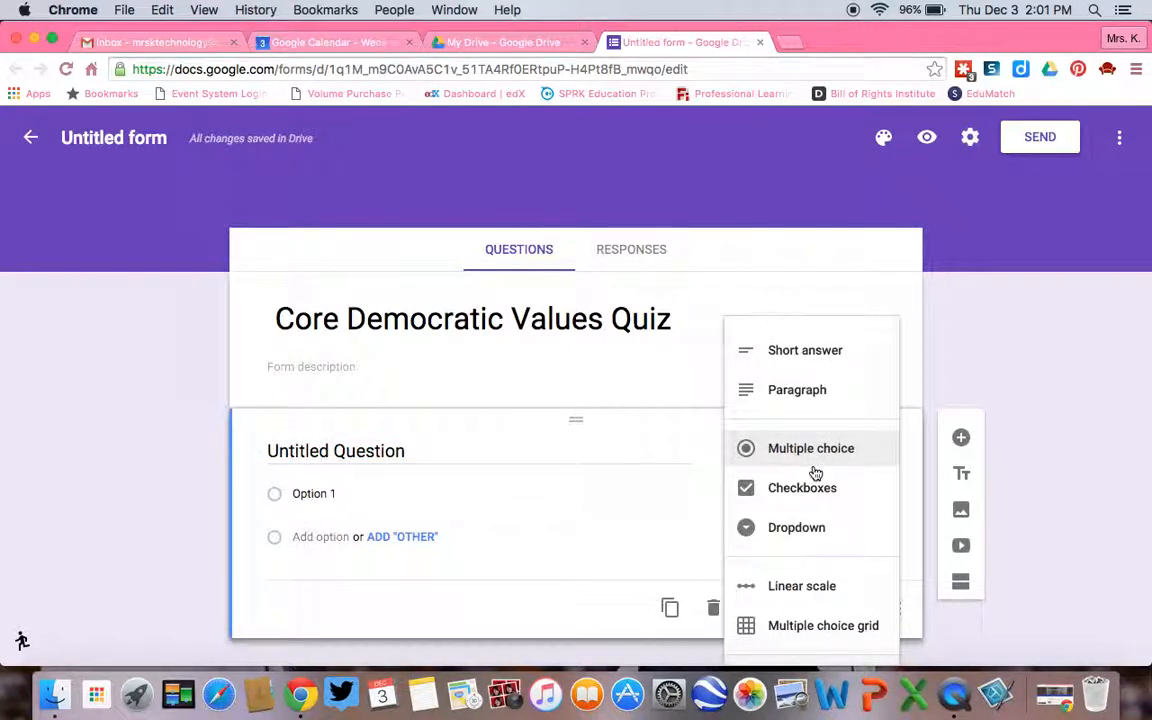
left_click(823, 363)
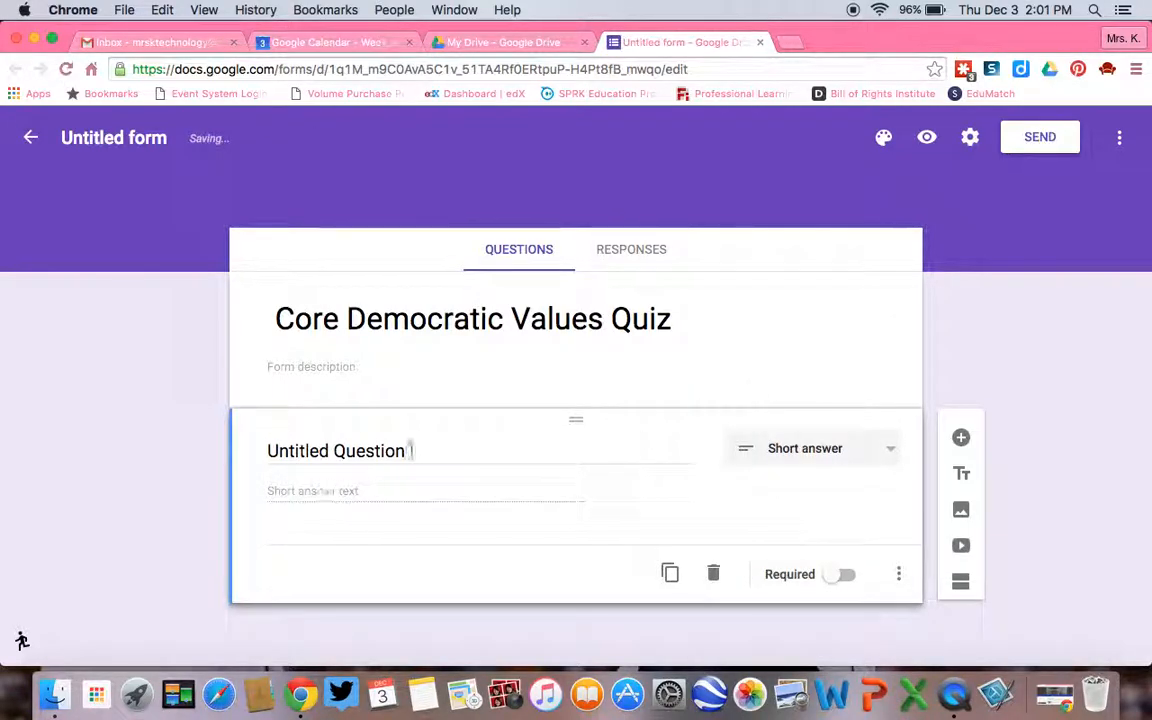
left_click(341, 453)
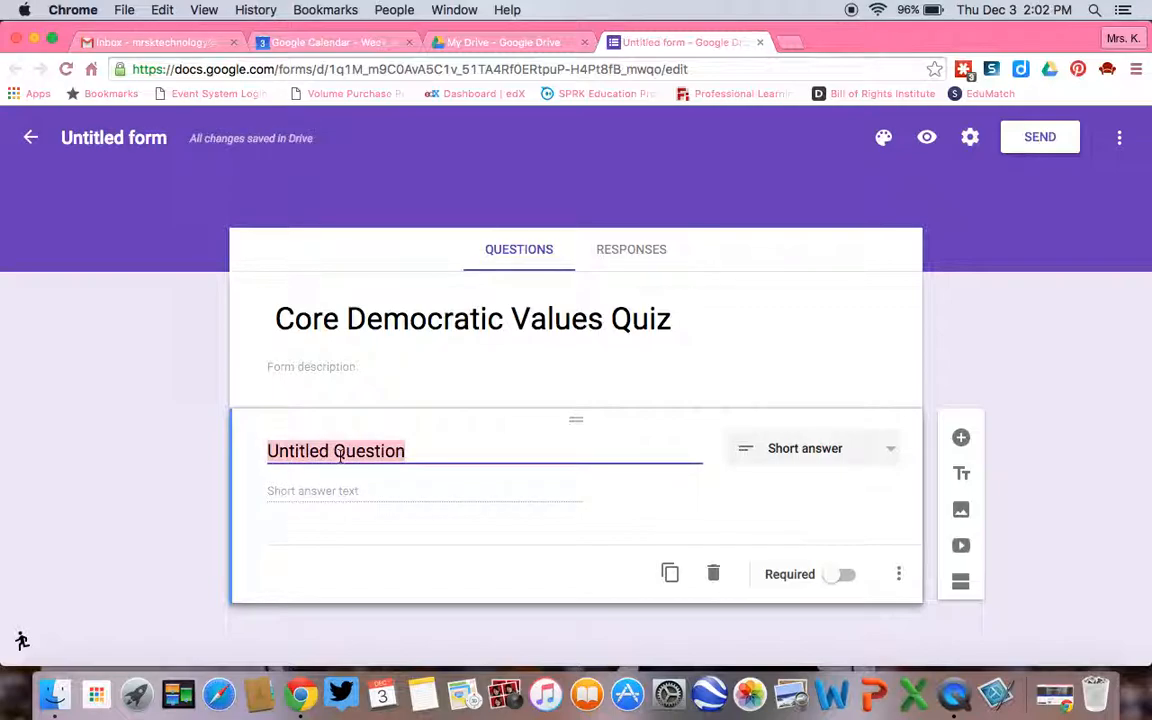
type("What is your")
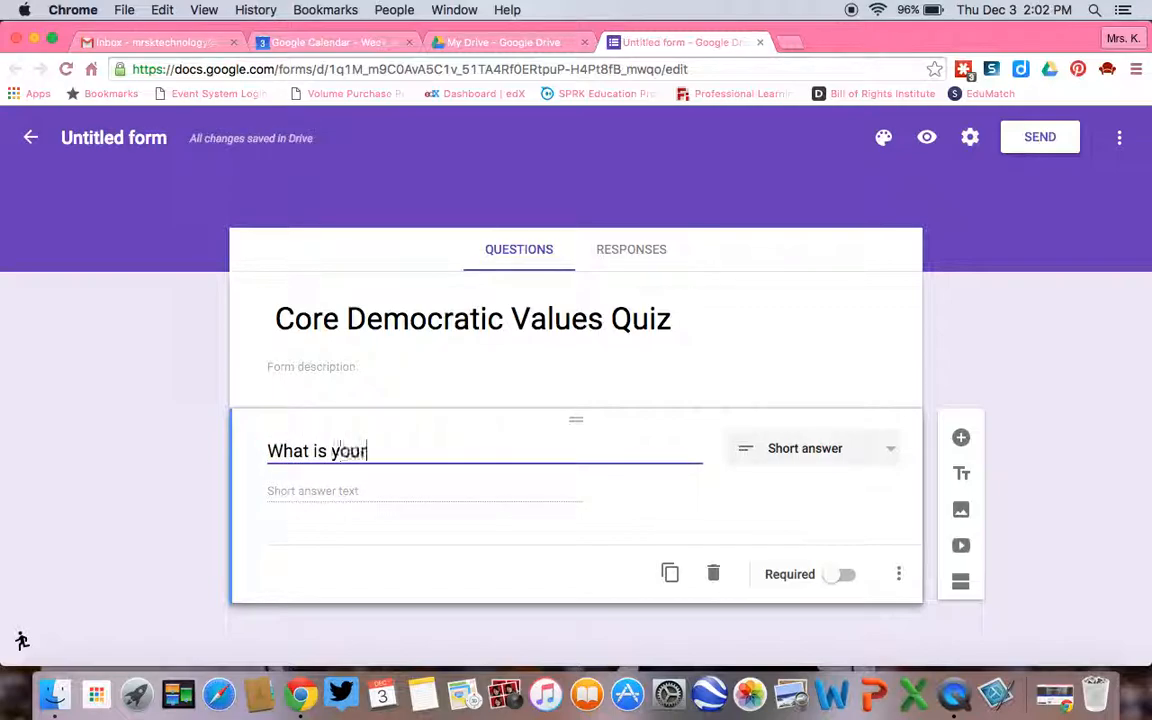
type(" first name?")
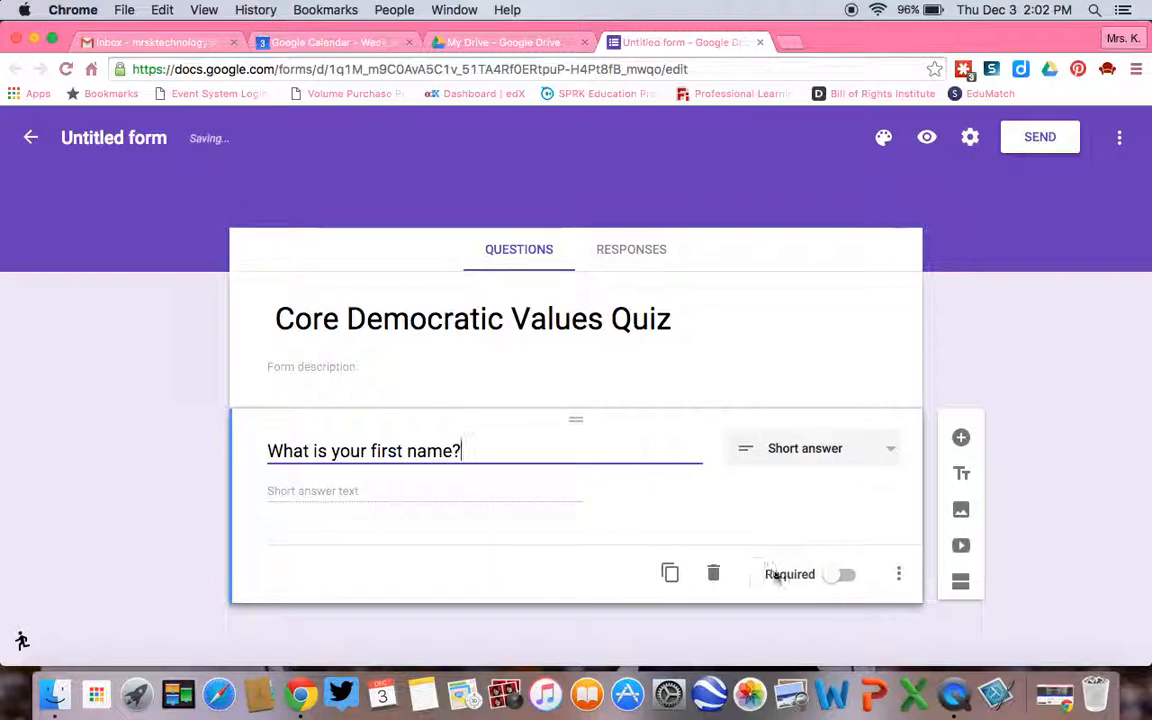
left_click(843, 580)
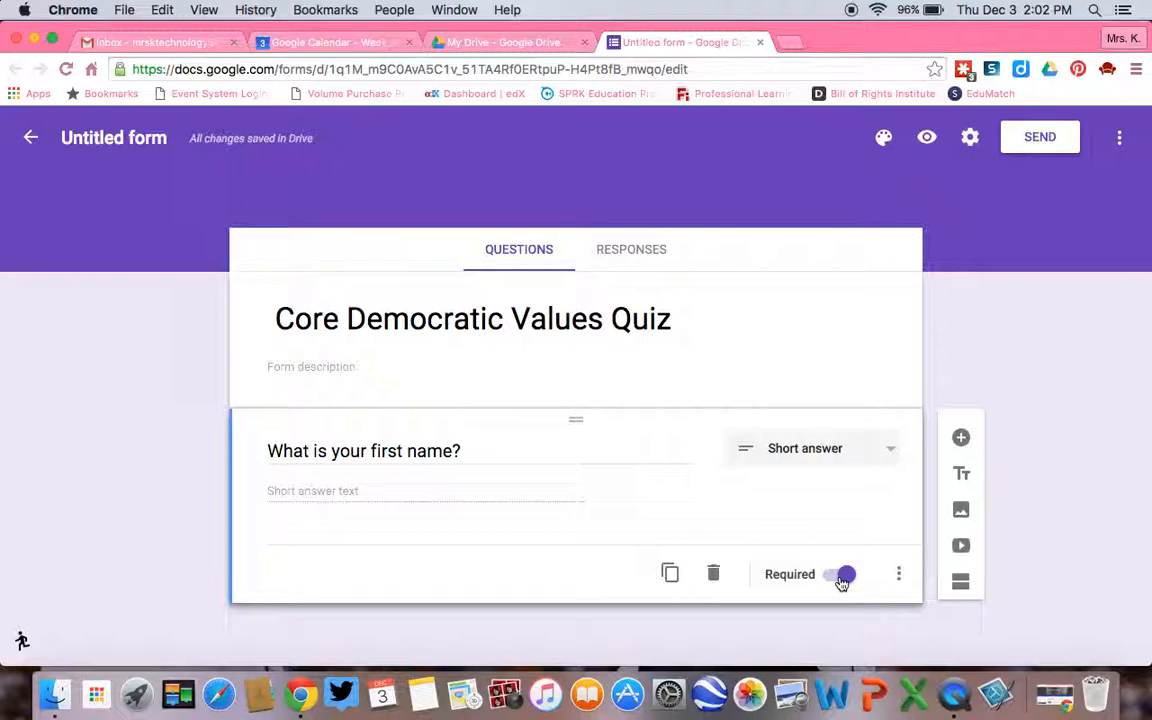
Add a second question below the first-name one with the text "What is your last name?".
left_click(972, 445)
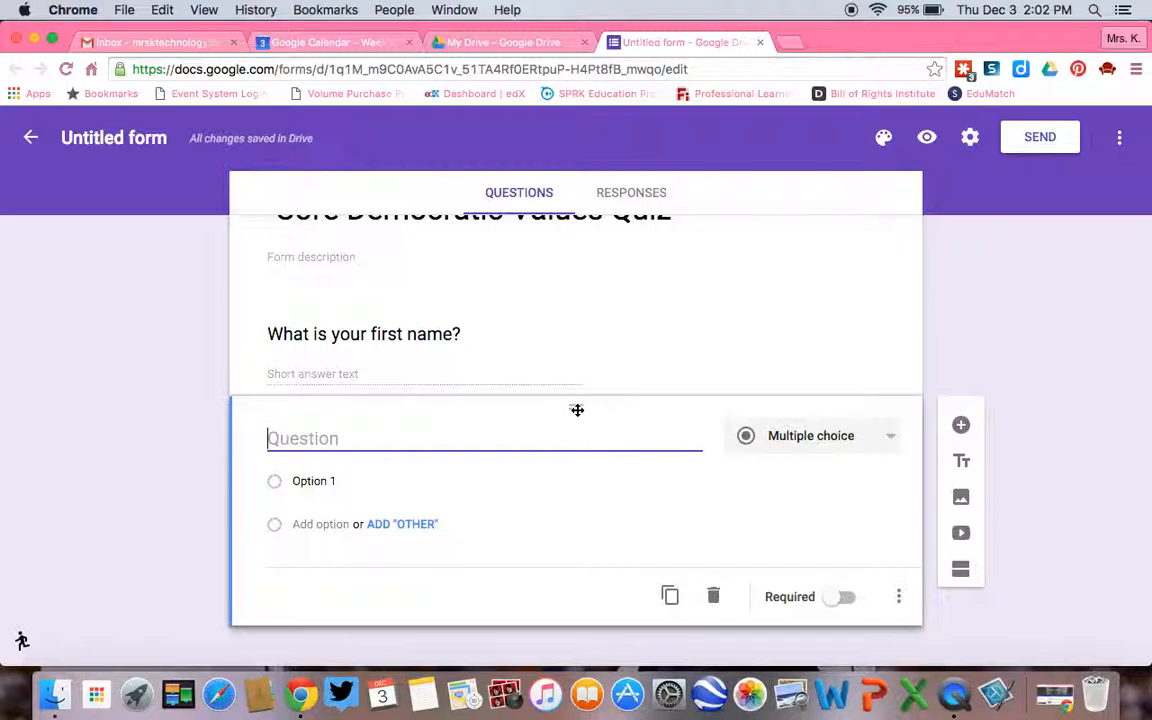
left_click_drag(577, 410, 586, 495)
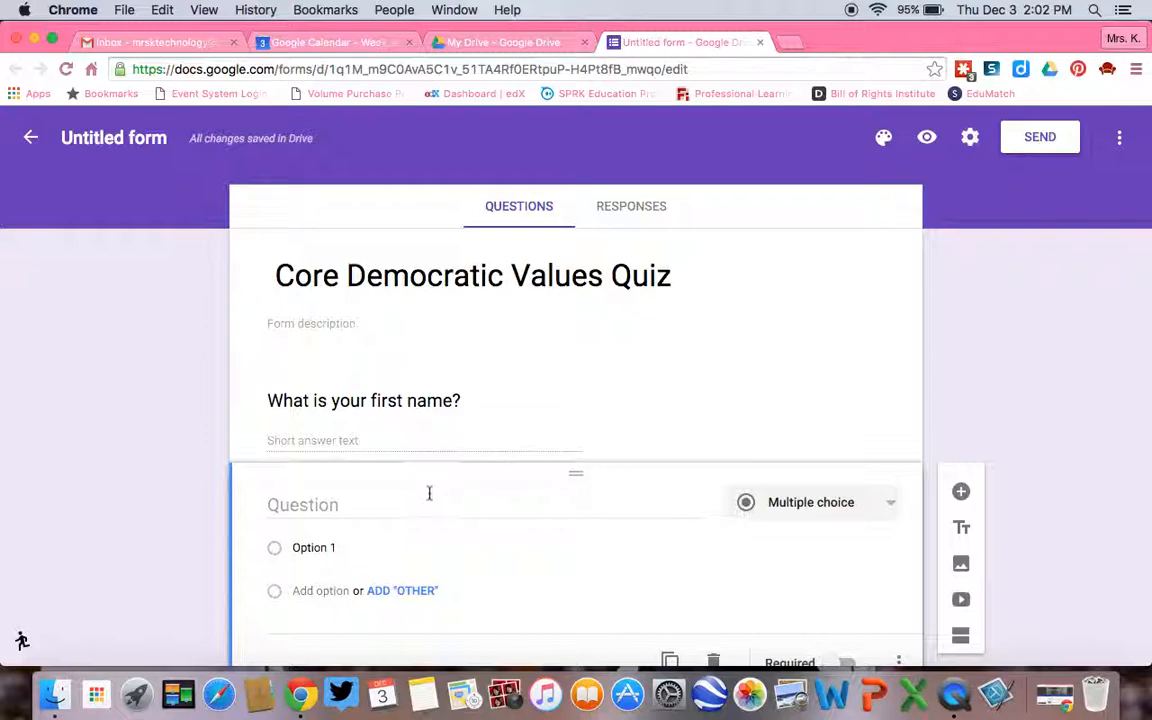
left_click(360, 505)
type("Wh")
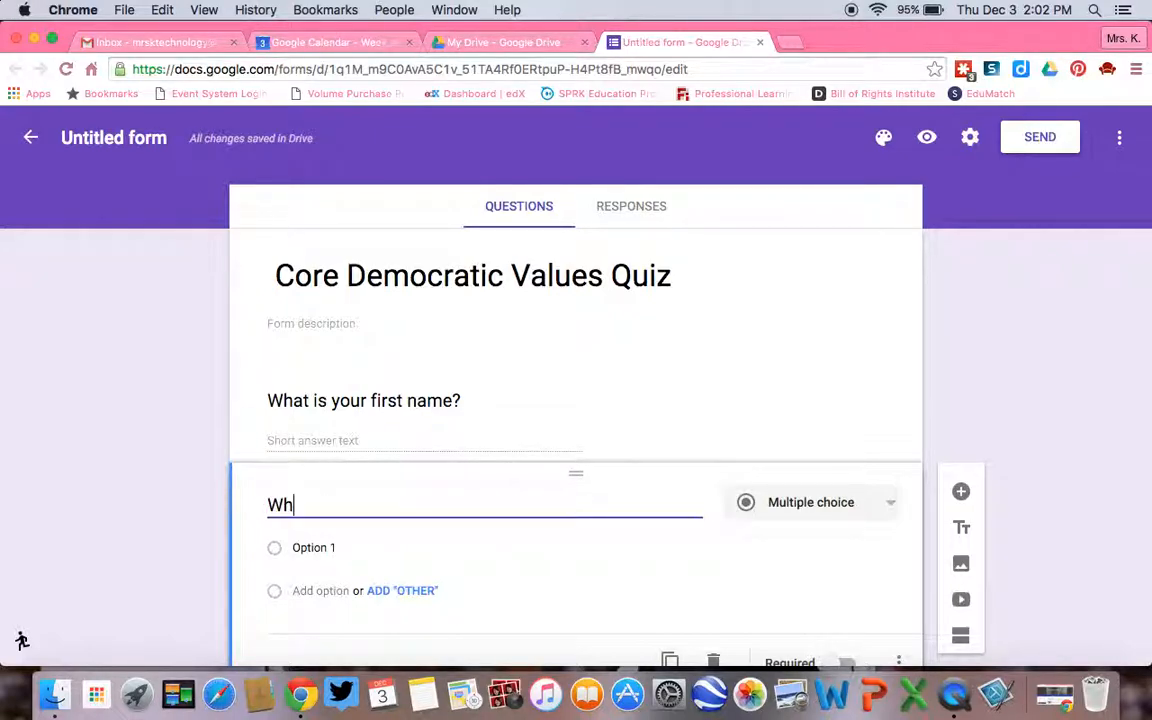
type("at is your last name?")
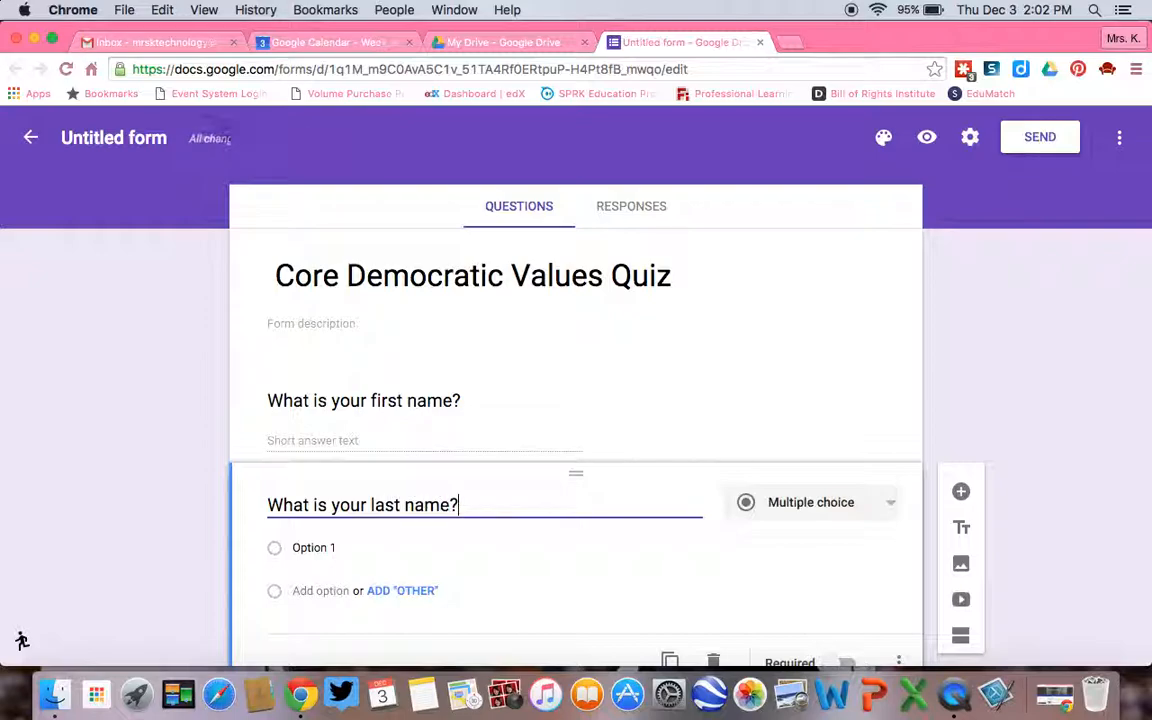
Change the last-name question to the Short answer type and make it required.
left_click(832, 515)
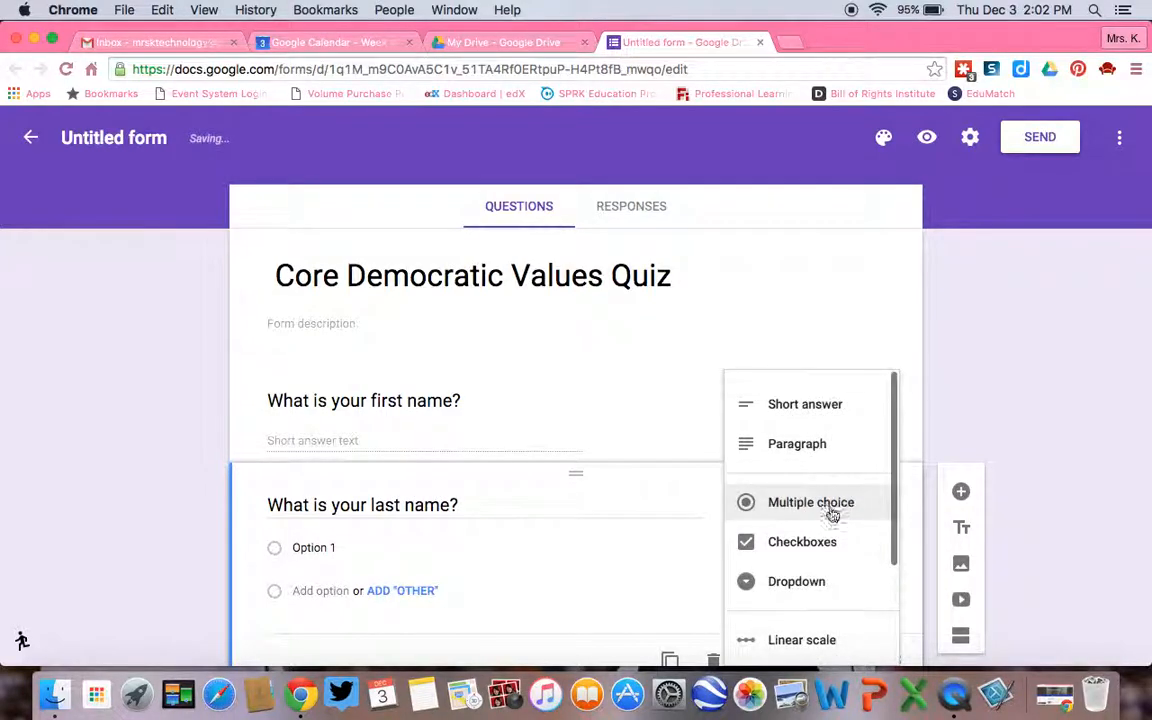
left_click(819, 410)
scroll(730, 440, "down", 1)
left_click(843, 580)
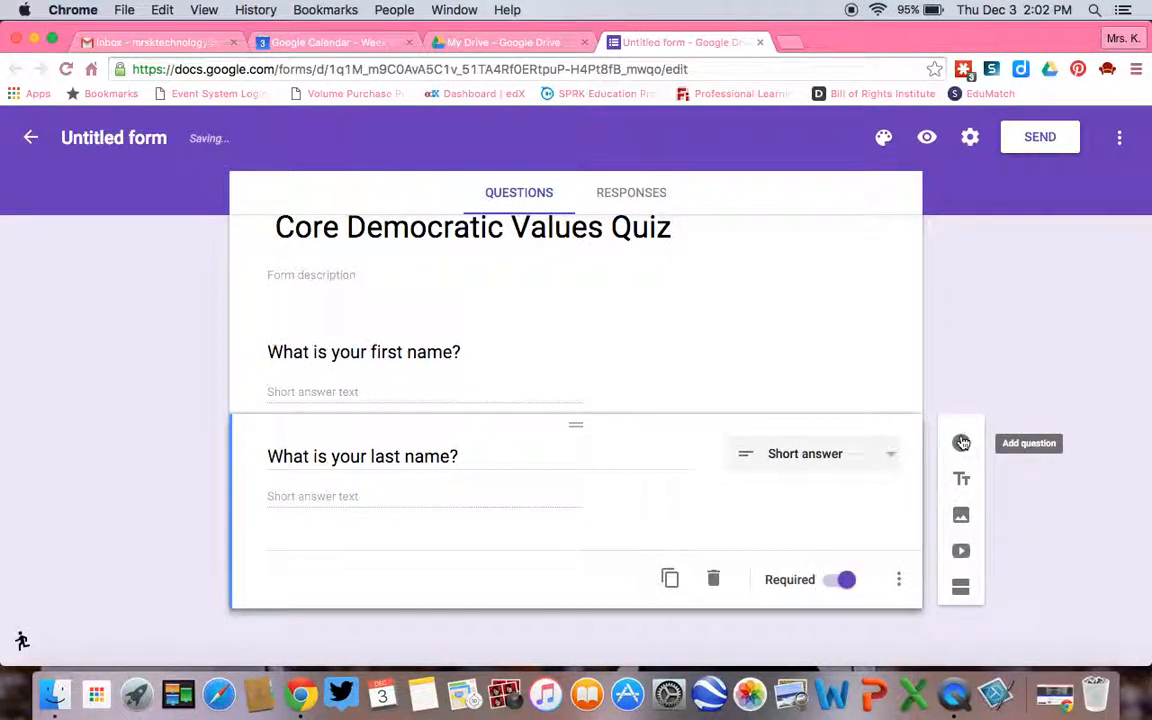
Add a third question, kept as multiple choice, with the text "How many CDVs are there?".
left_click(961, 442)
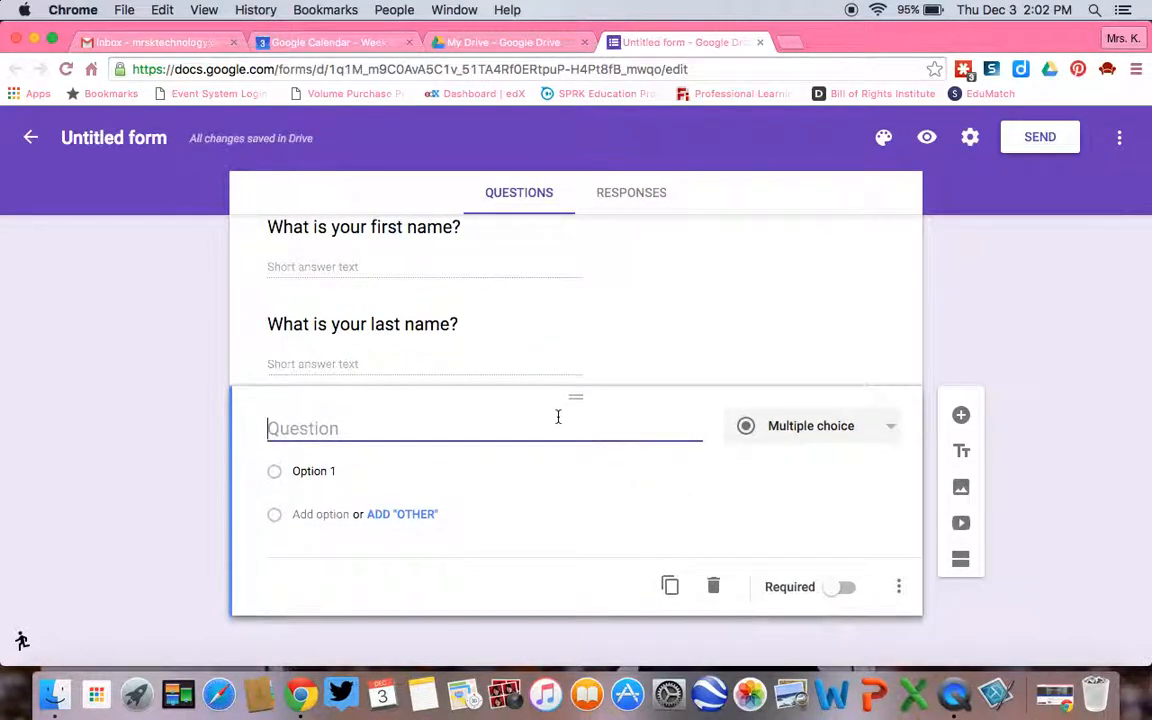
type("How many CDVs are there?")
Give the CDV question three answer options: "six", "four" and "ten".
left_click(321, 468)
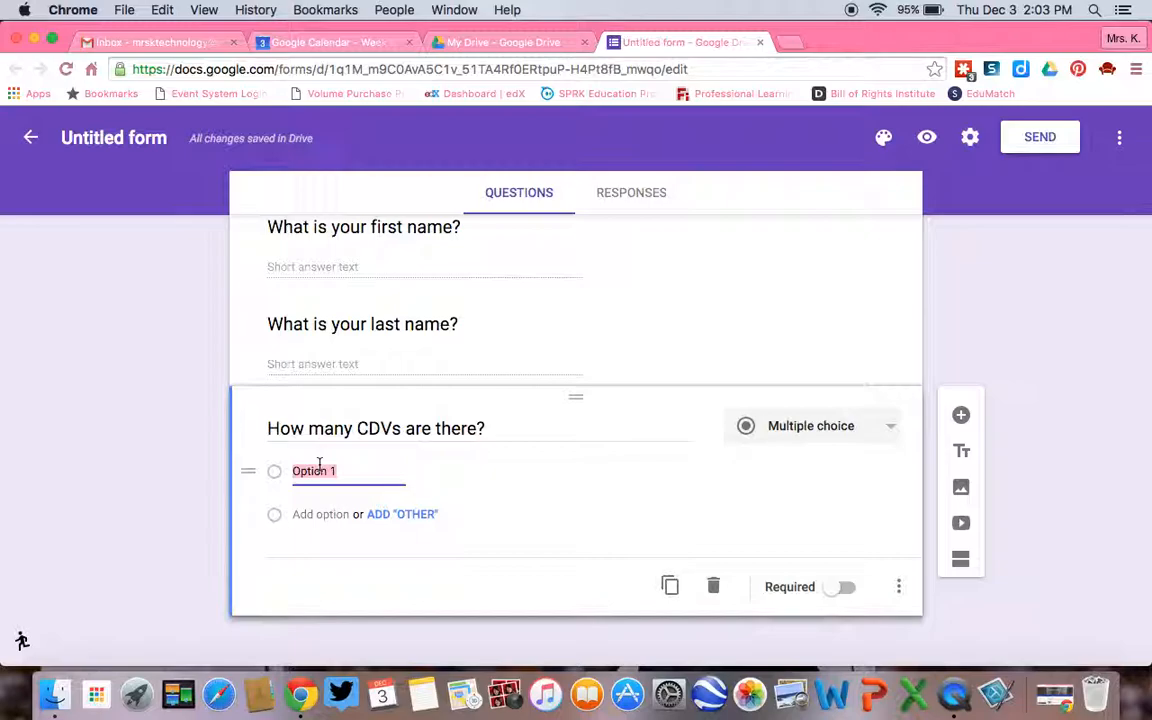
type("six")
key("Tab")
key("Tab")
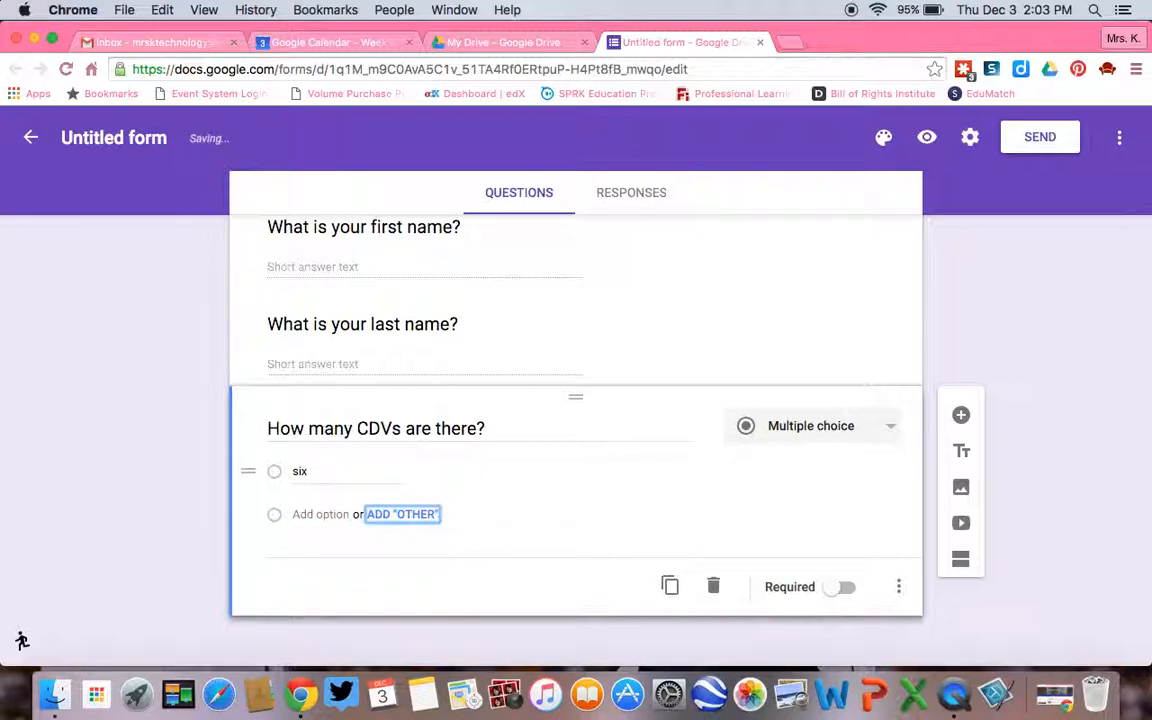
key("Tab")
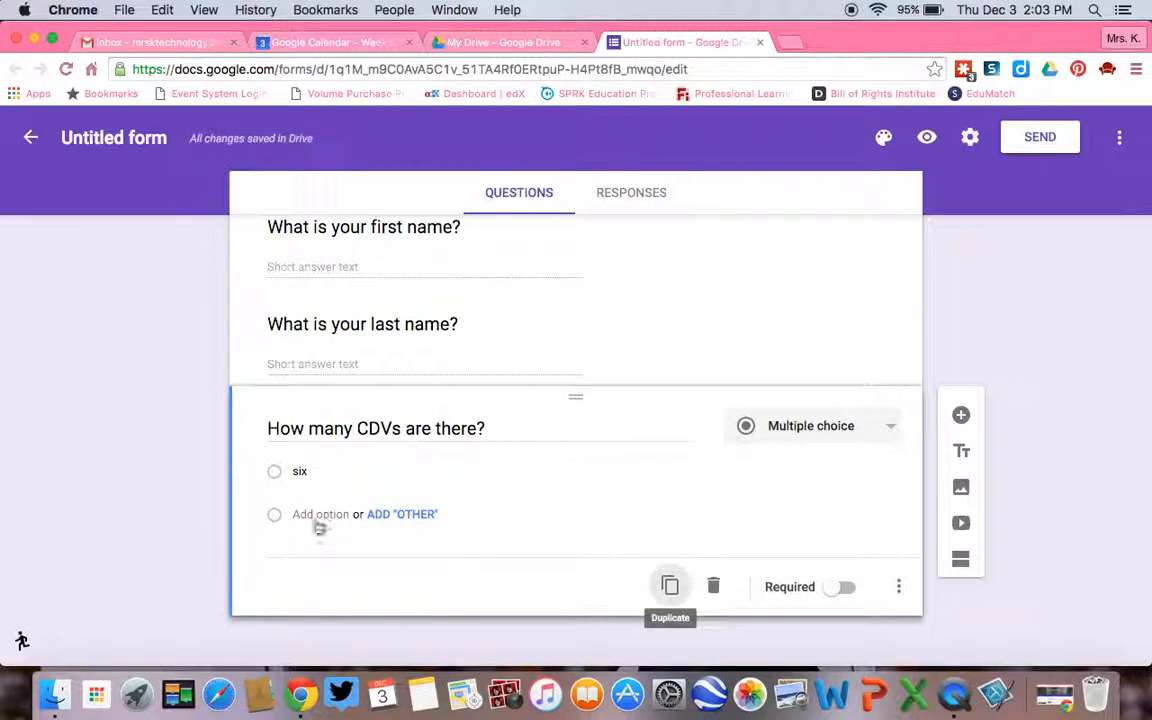
left_click(318, 516)
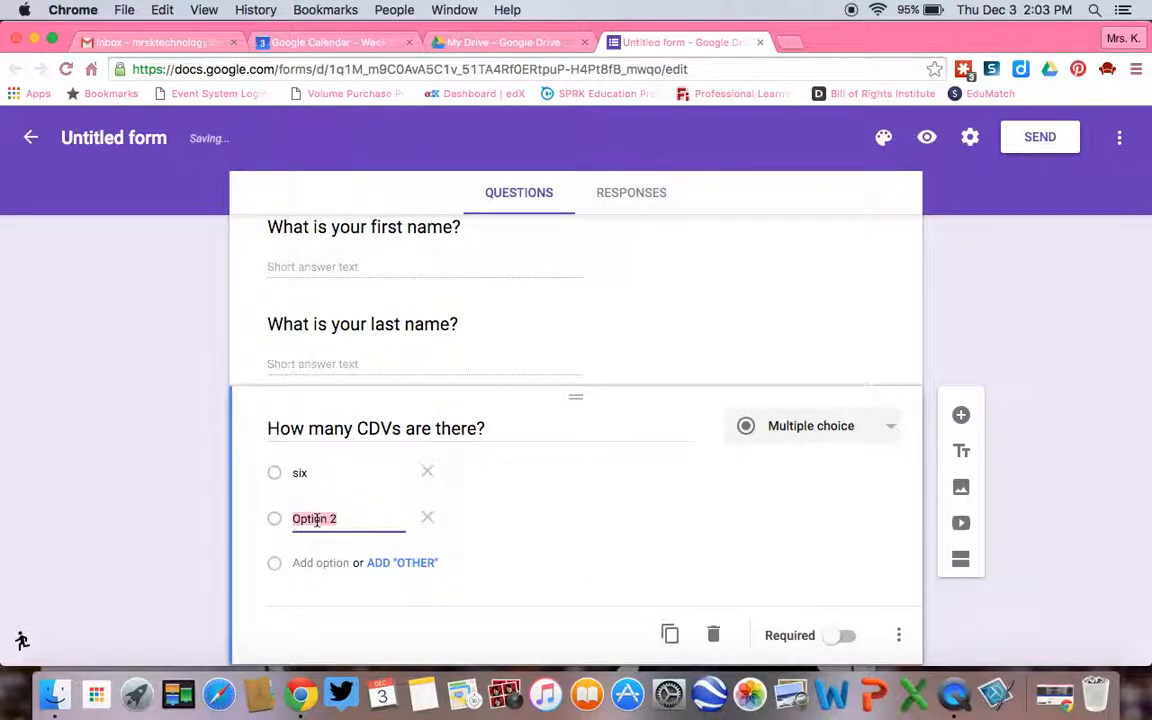
type("four")
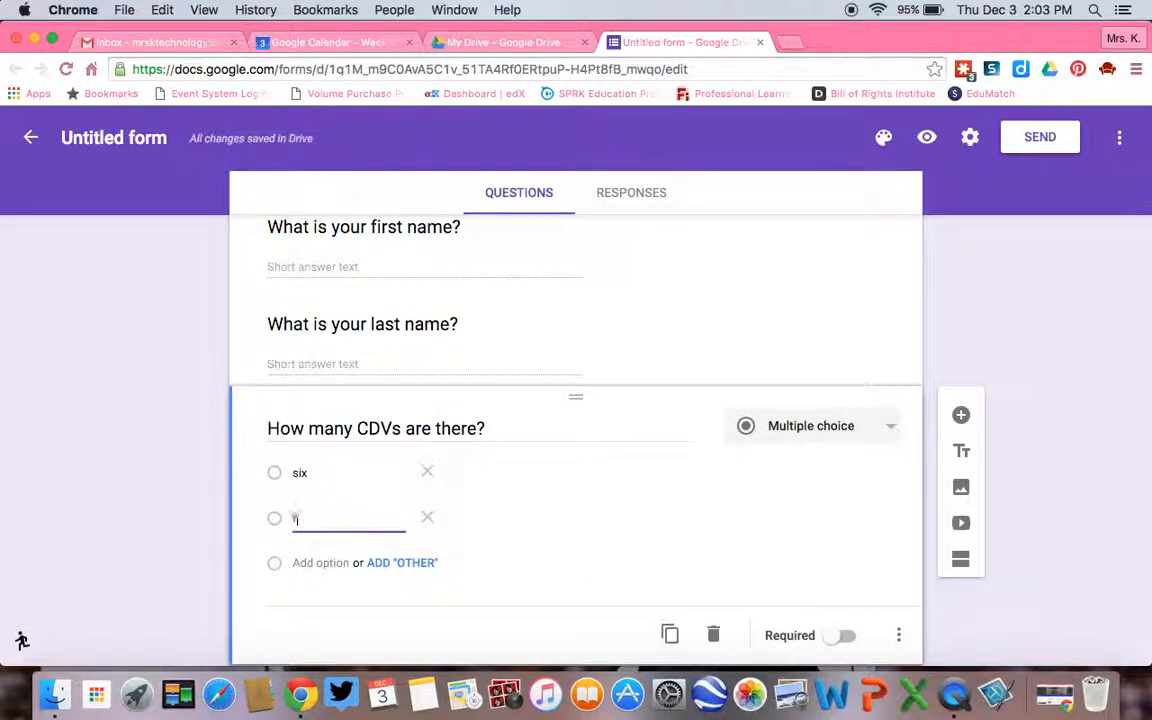
left_click(334, 561)
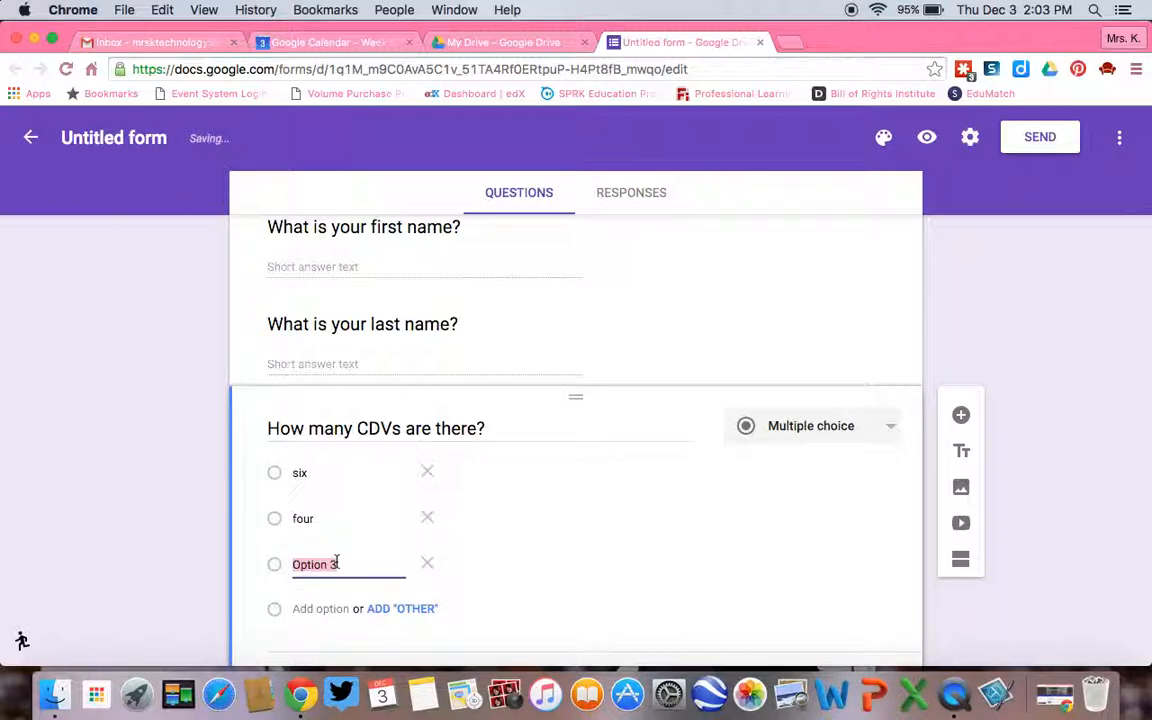
type("ten")
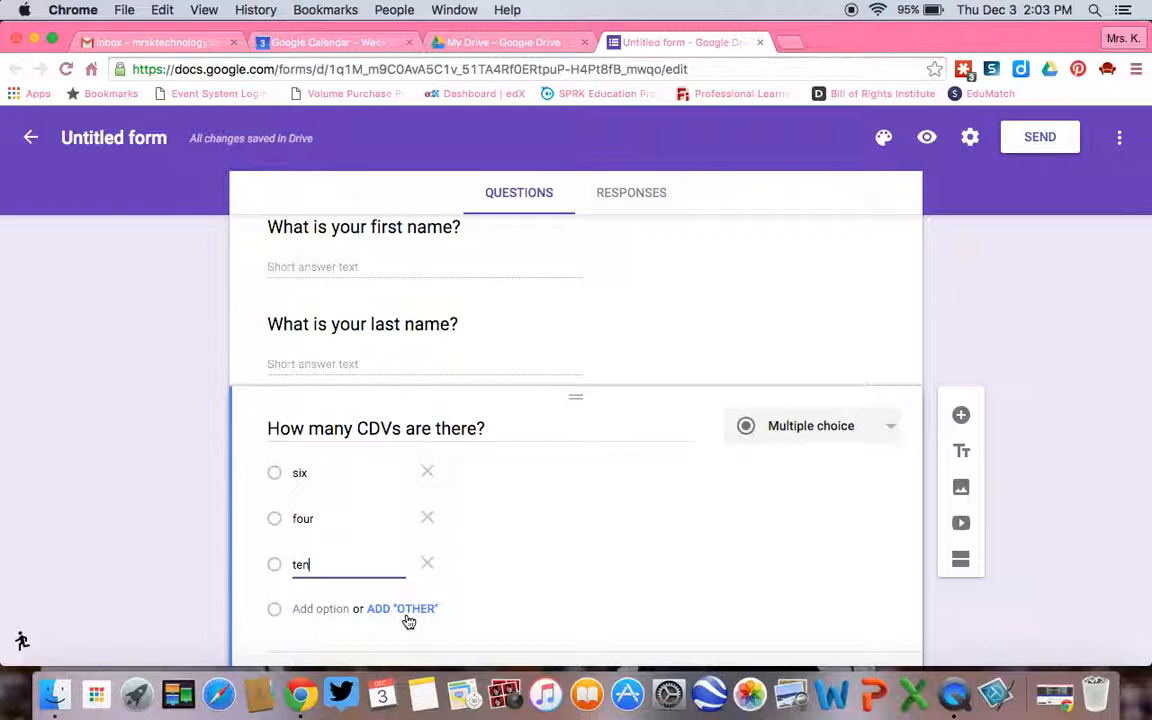
Try an "Other" option on the CDV question, remove it again, and make the question required.
left_click(408, 610)
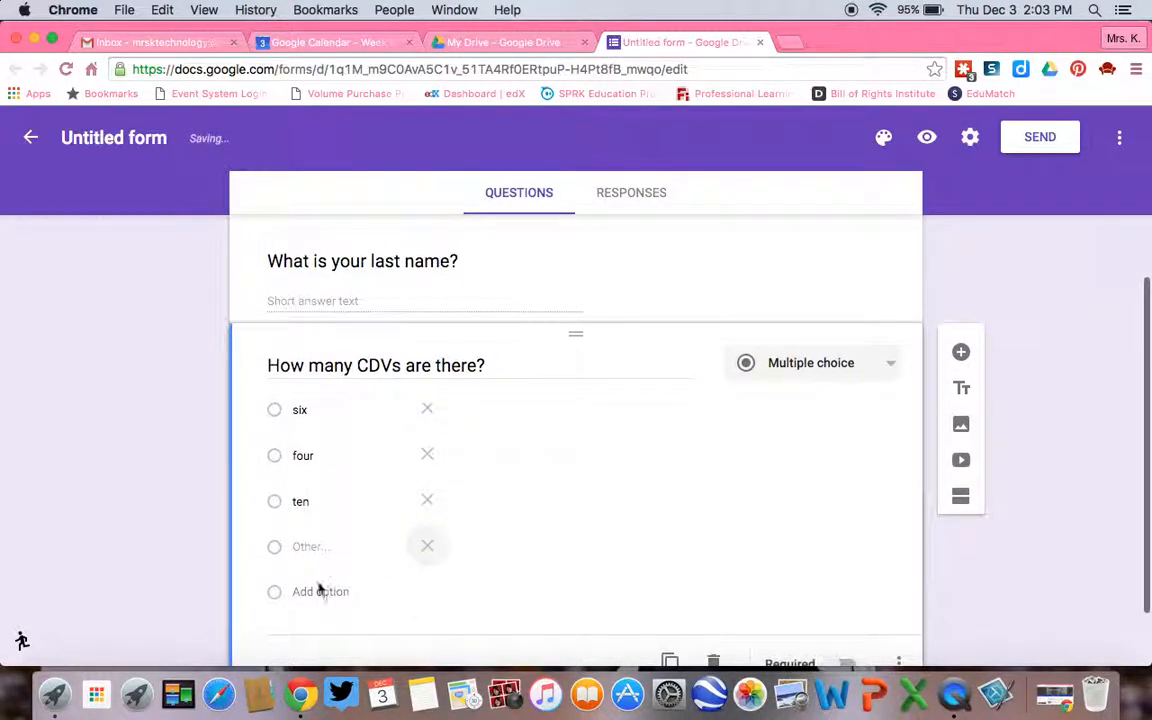
left_click(429, 549)
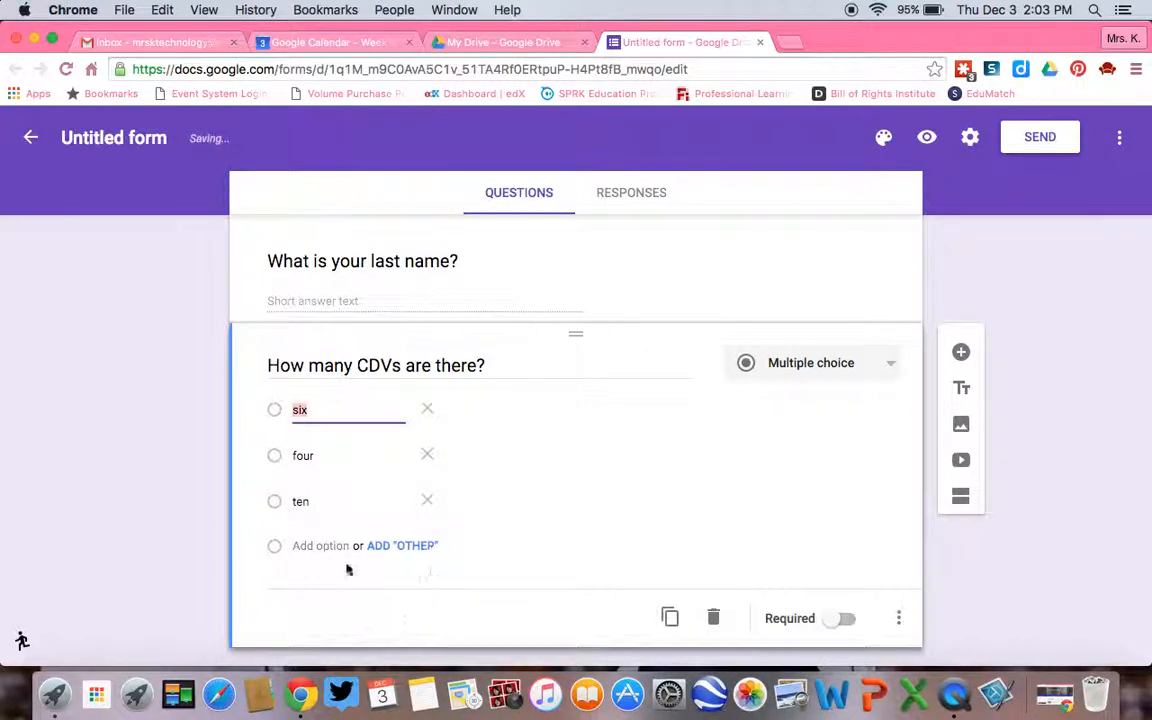
left_click(844, 620)
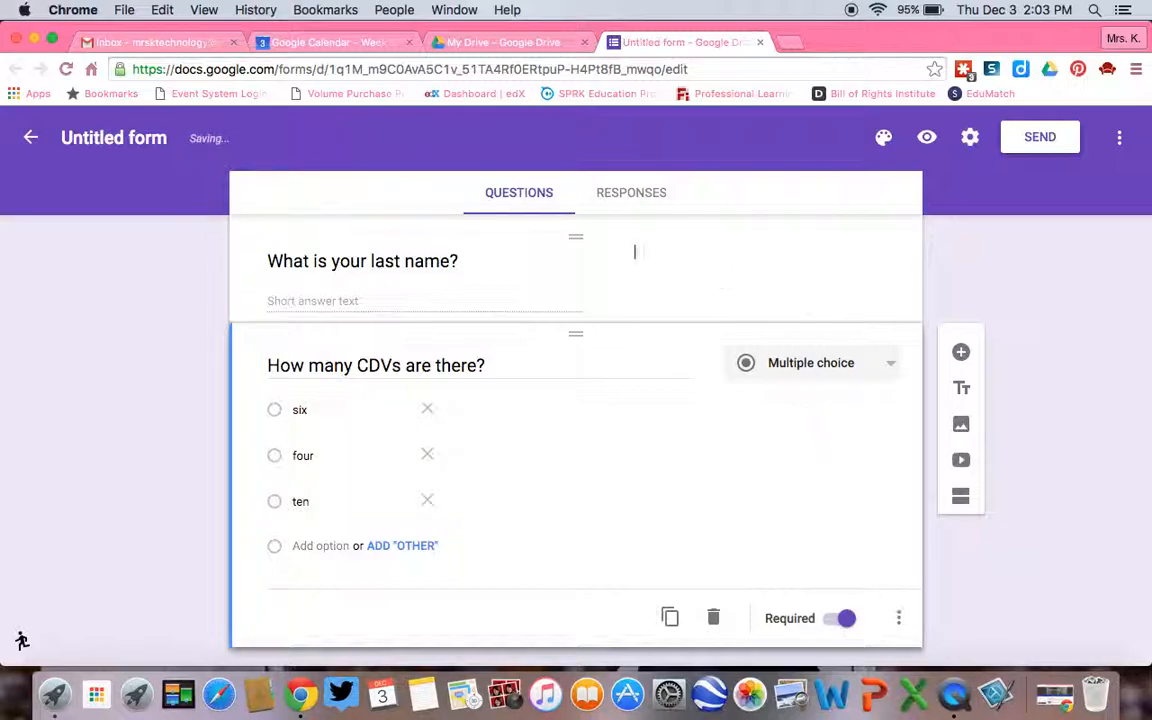
scroll(895, 340, "down", 2)
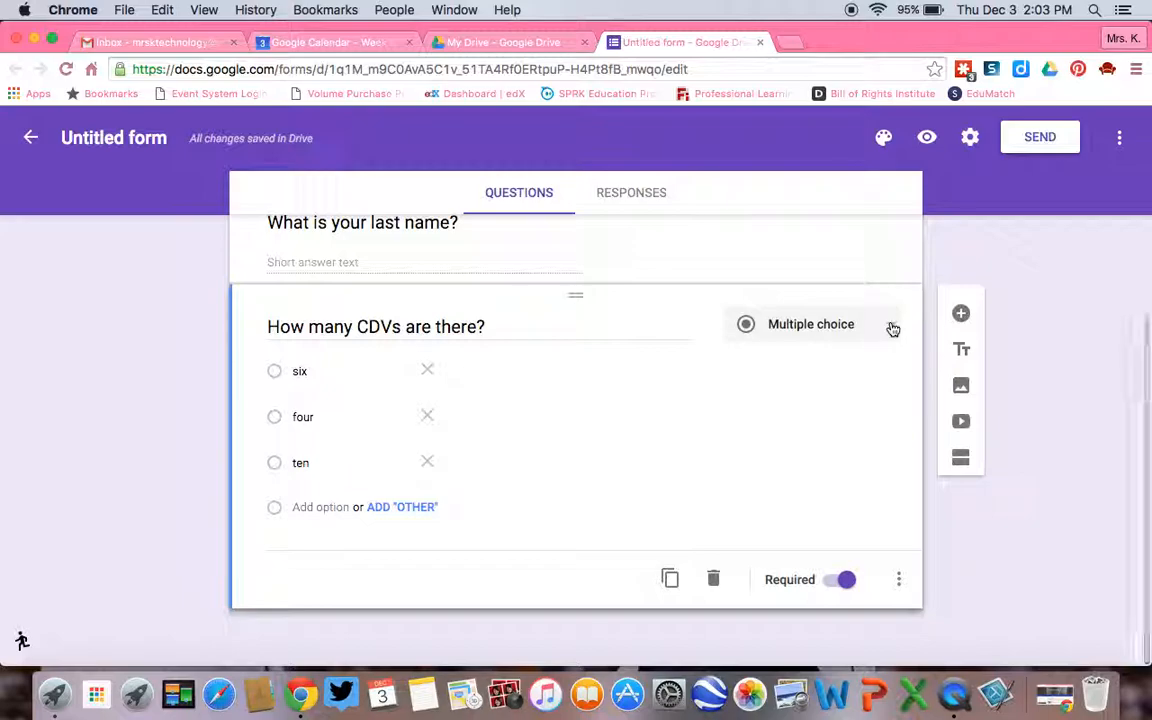
left_click(890, 326)
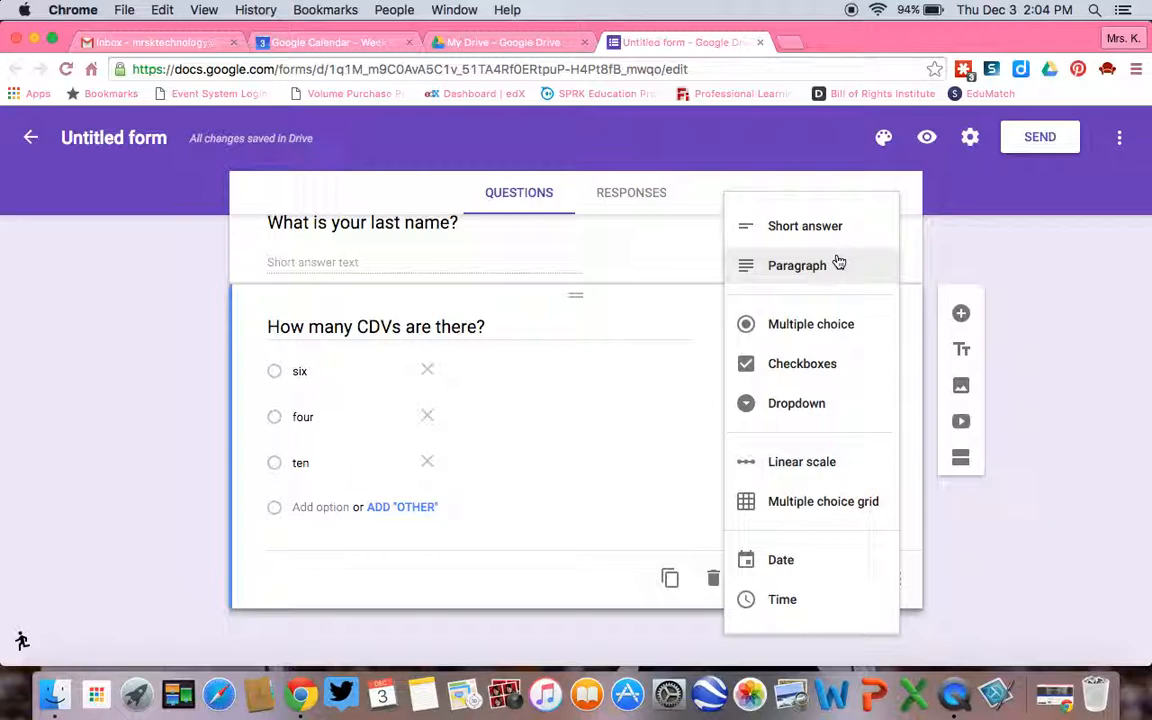
left_click(995, 272)
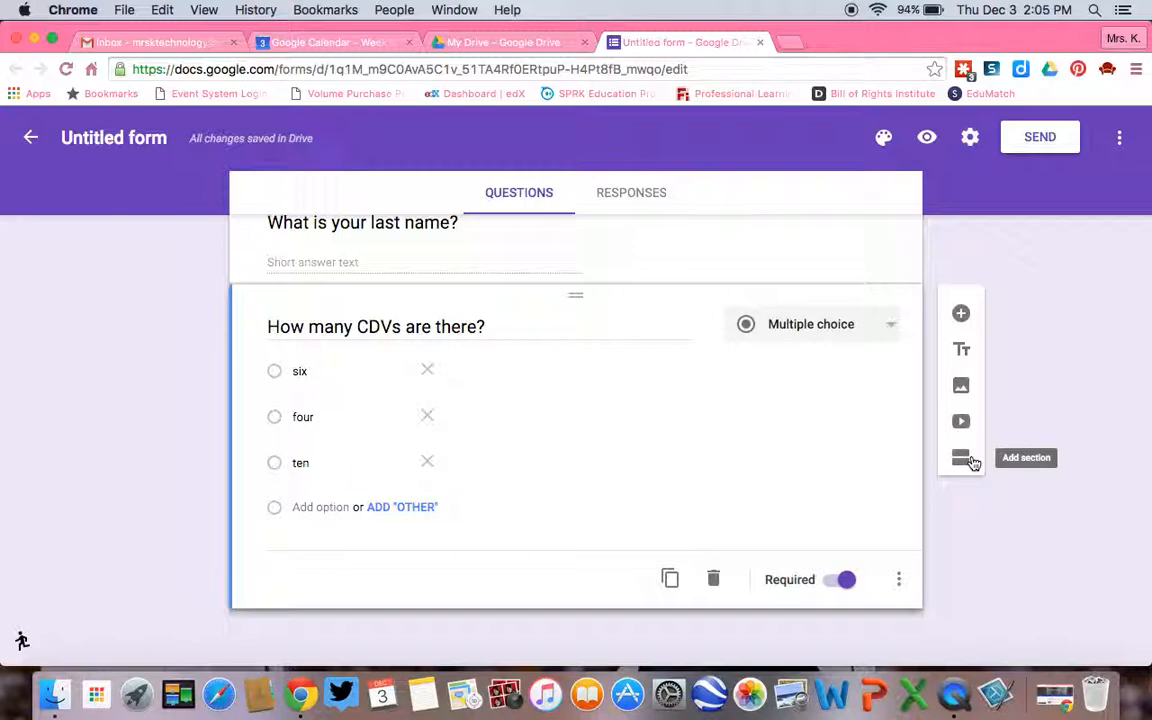
Rename the form file from its untitled name as "Core Democratic Values Quiz".
scroll(732, 403, "up", 5)
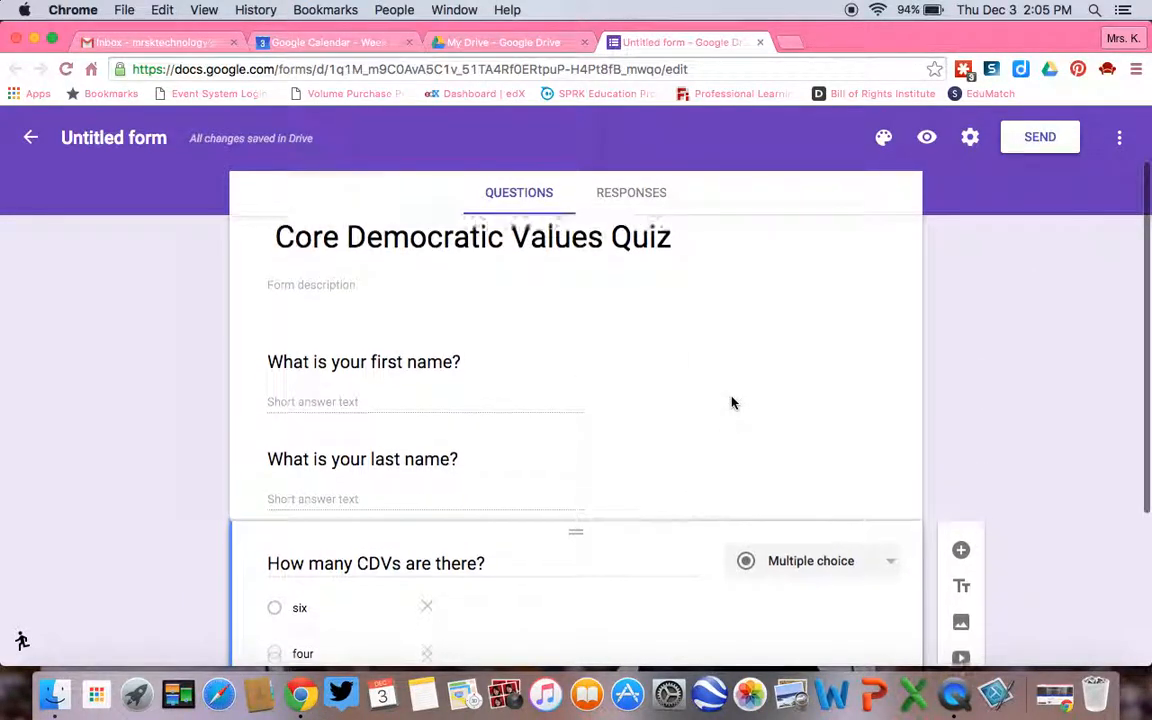
scroll(732, 403, "up", 3)
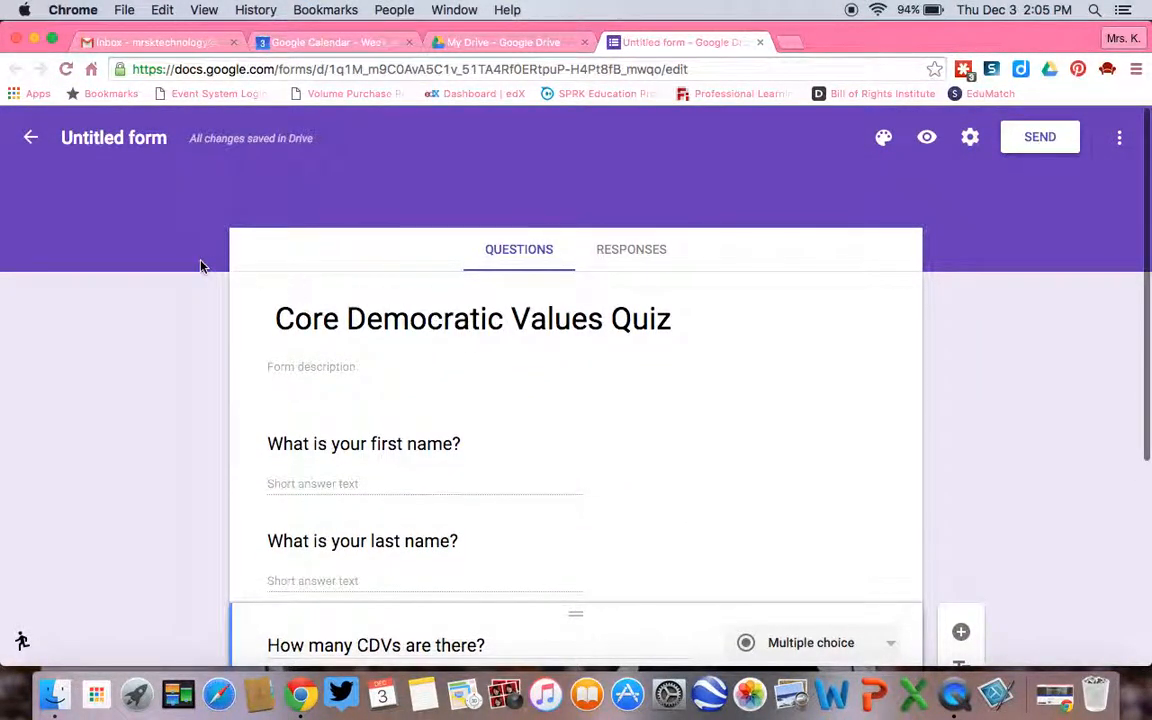
left_click(110, 138)
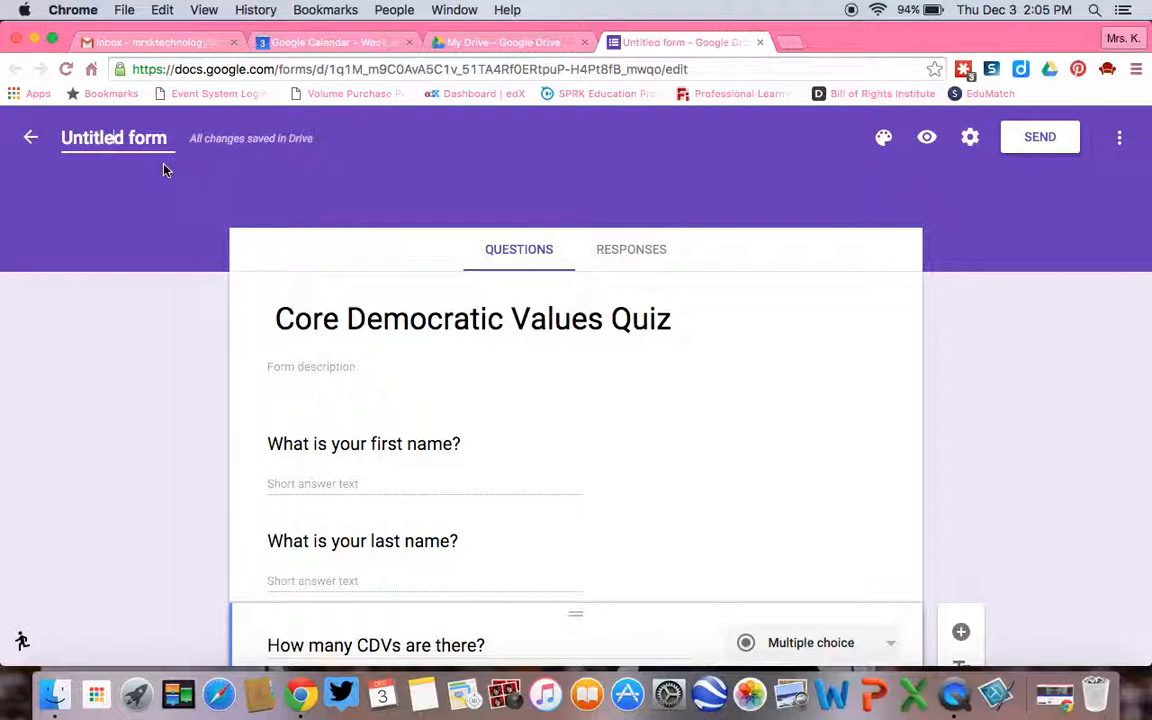
type("Co")
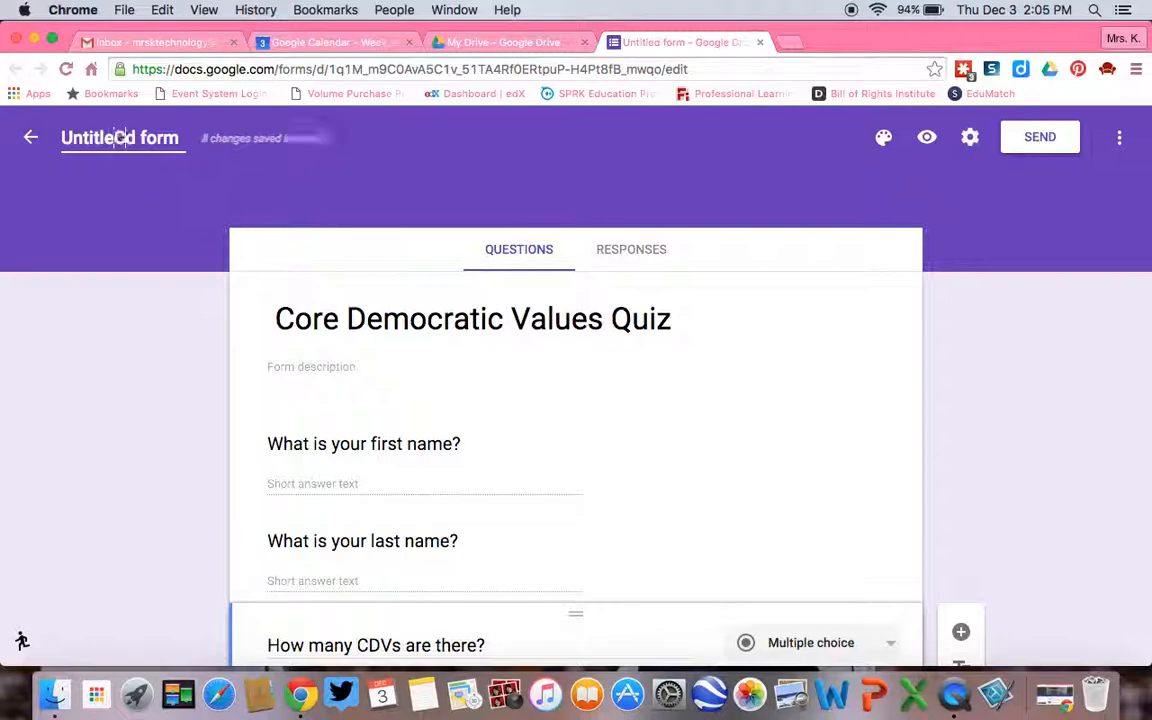
triple_click(153, 140)
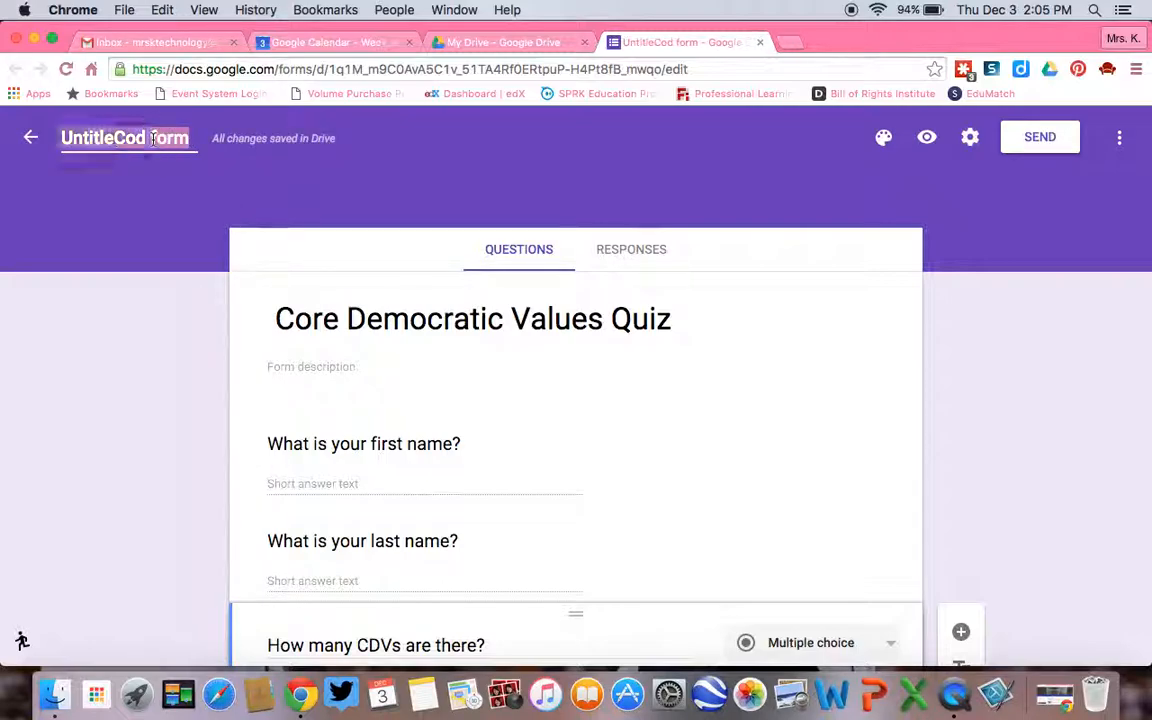
type("Core De")
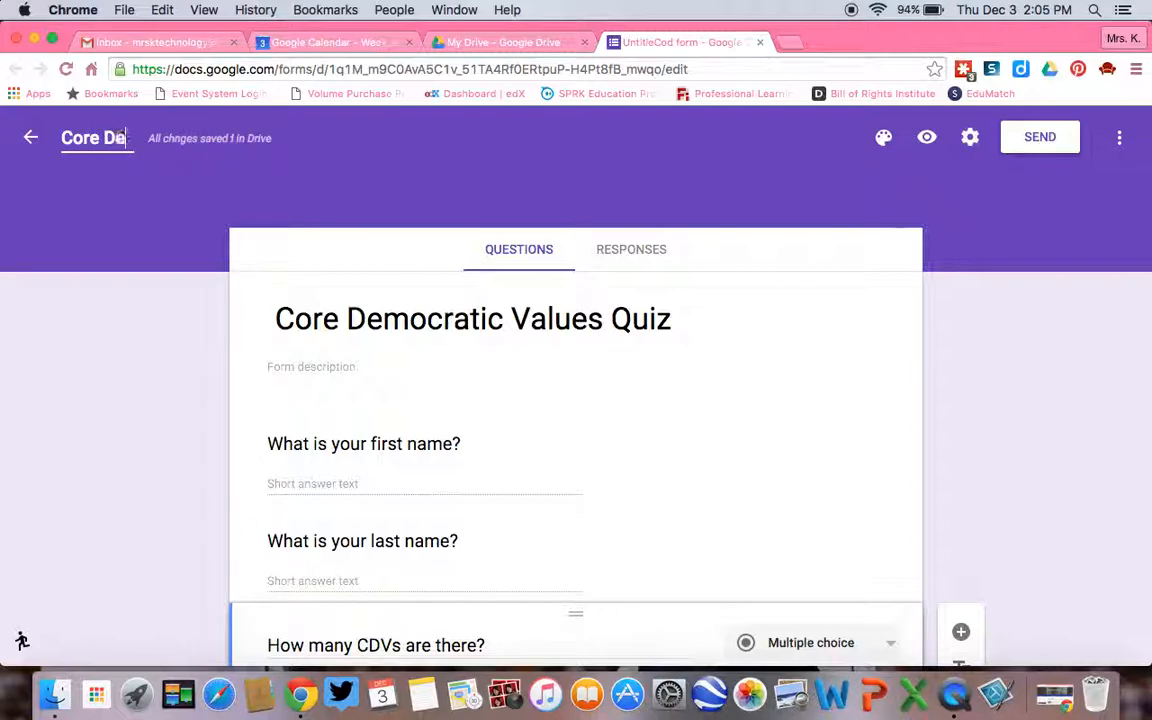
type("mocratic Valuee")
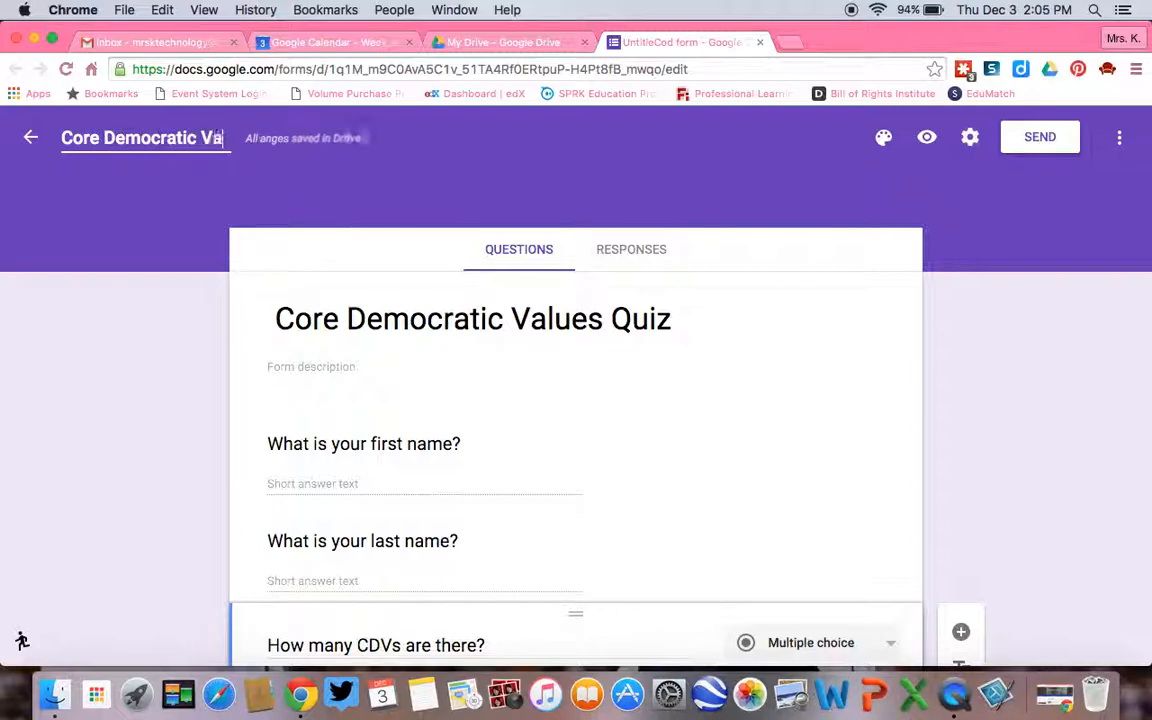
key("BackSpace")
type("s Quiz")
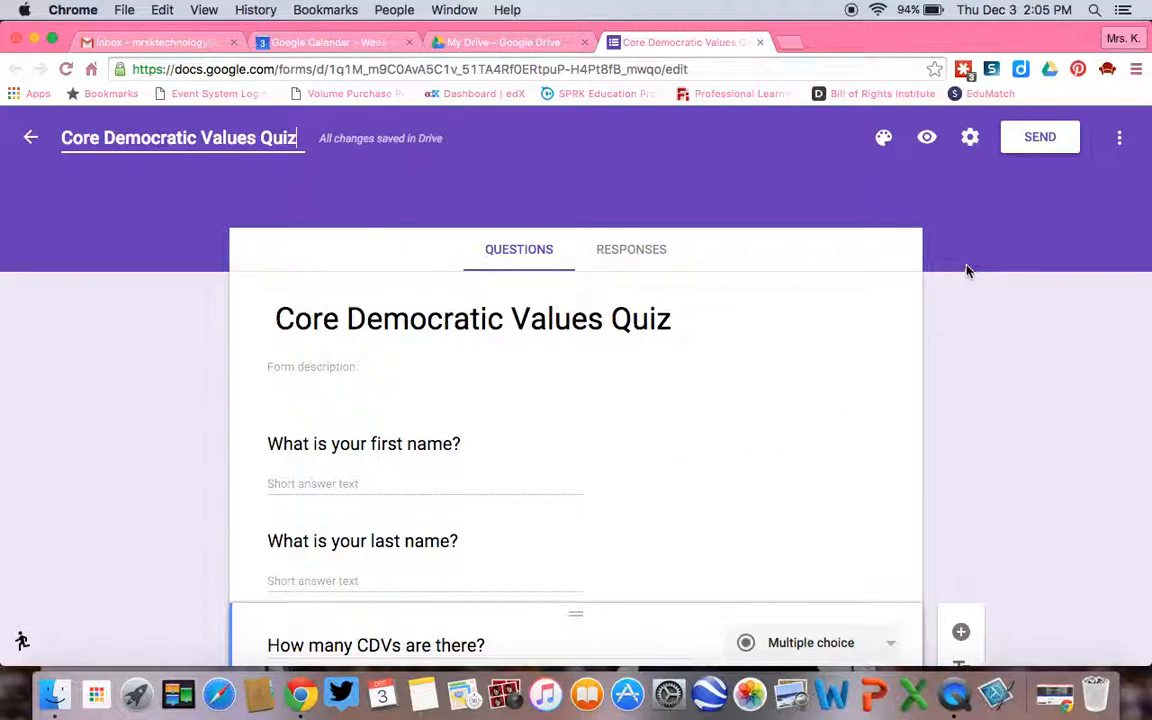
Change the form's theme color to the medium blue and preview the quiz down to its submit button before returning to the editor.
left_click(884, 139)
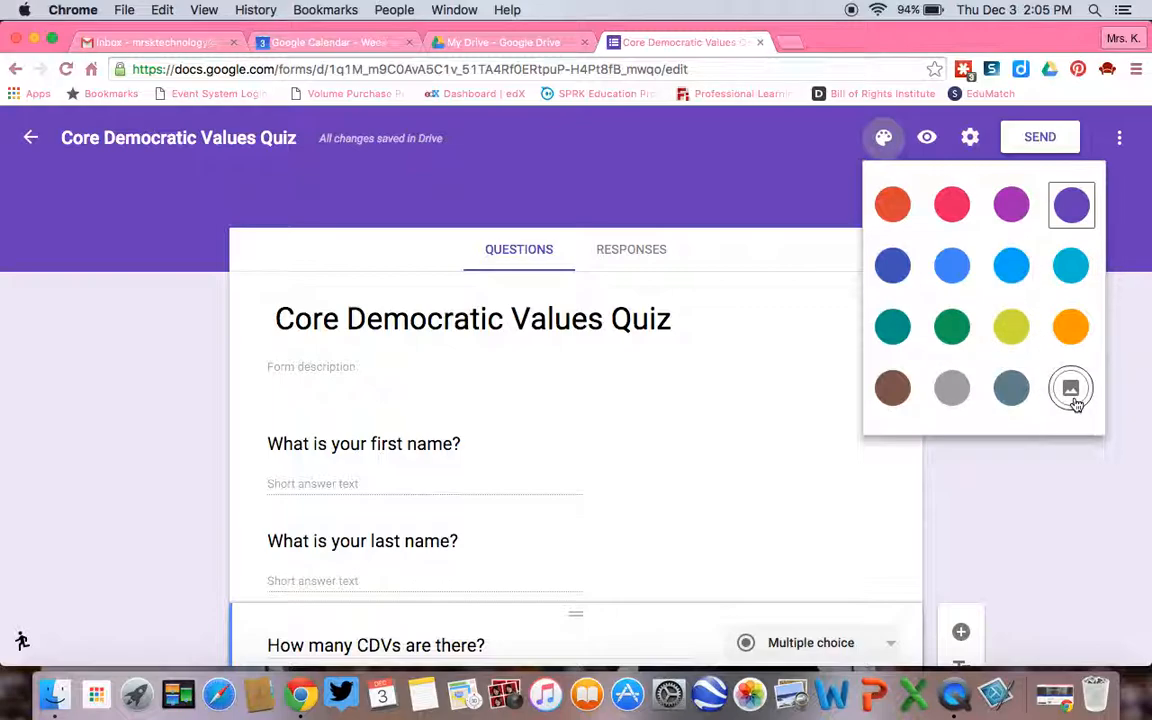
left_click(951, 259)
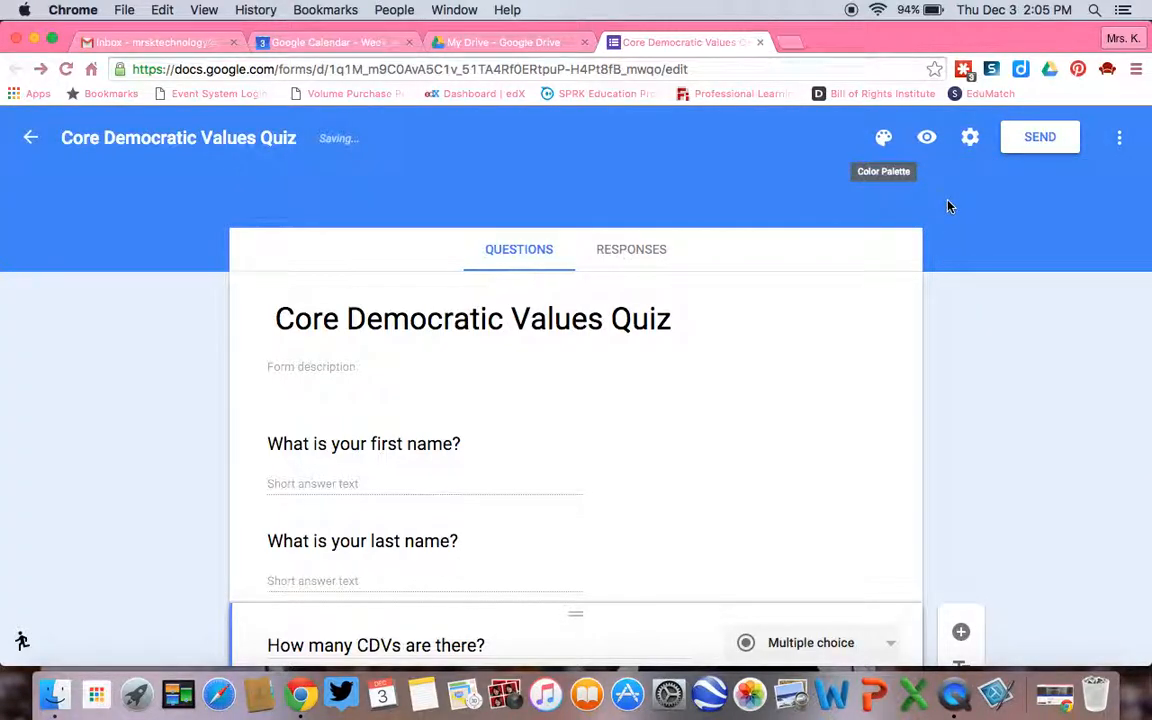
left_click(922, 142)
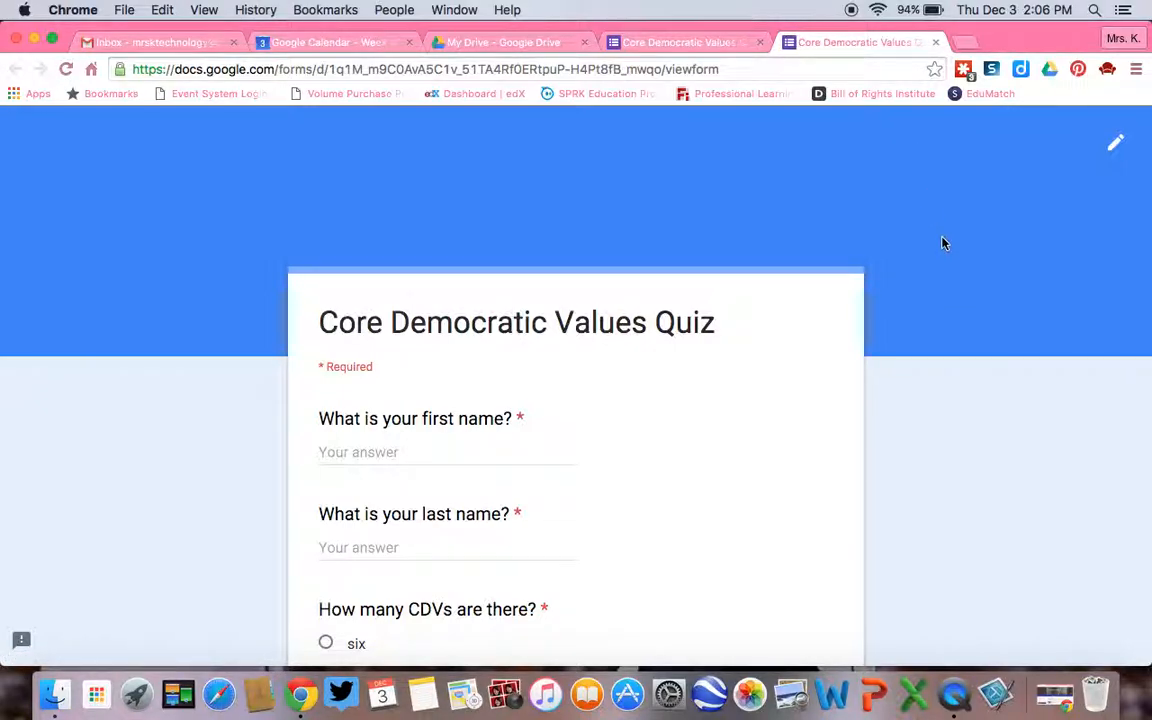
scroll(849, 304, "down", 3)
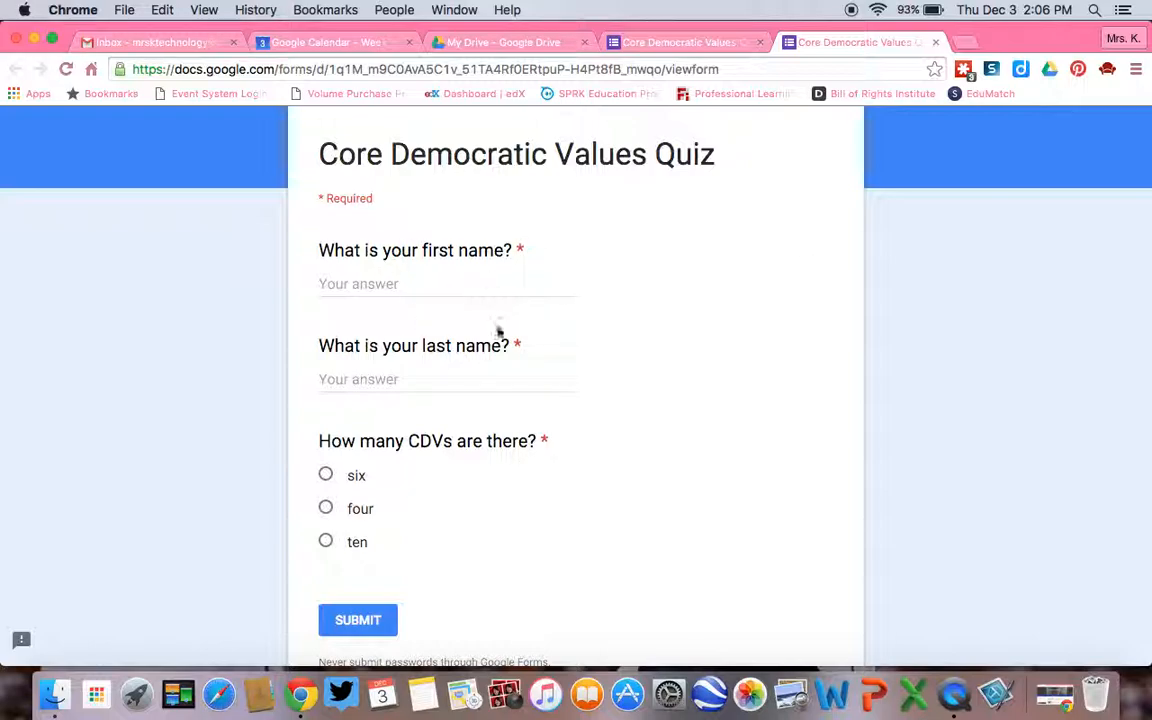
left_click(650, 42)
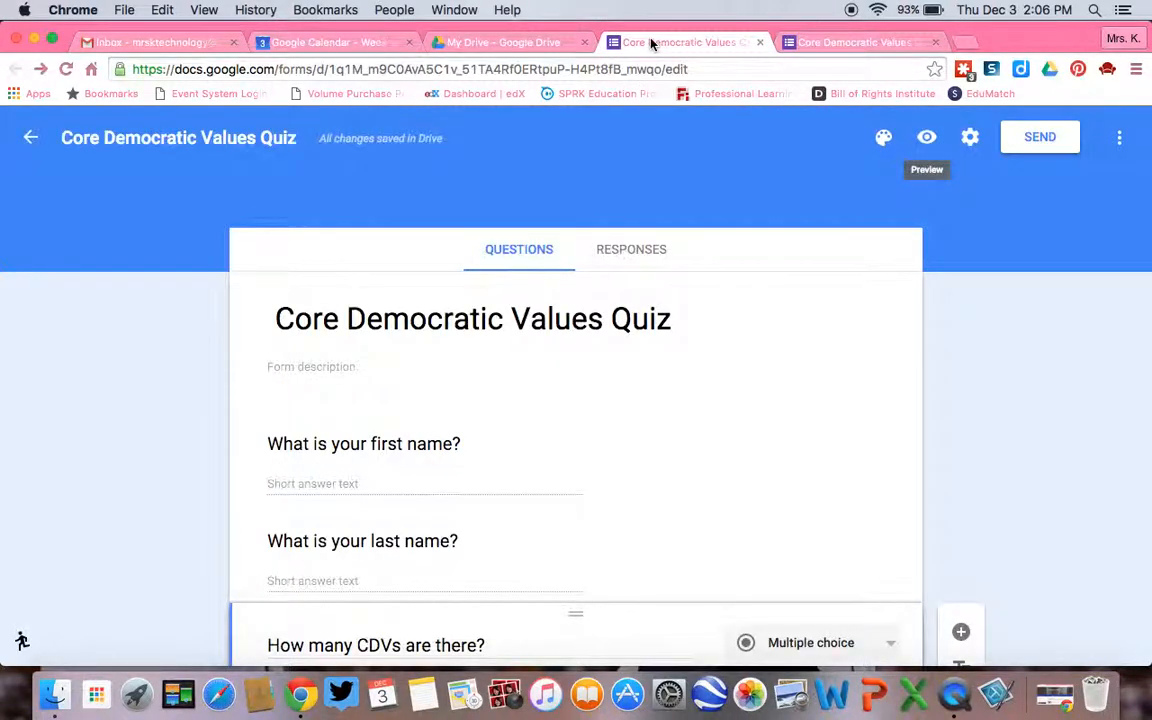
In the form settings, turn off the "Submit another response" link for respondents and save.
left_click(972, 142)
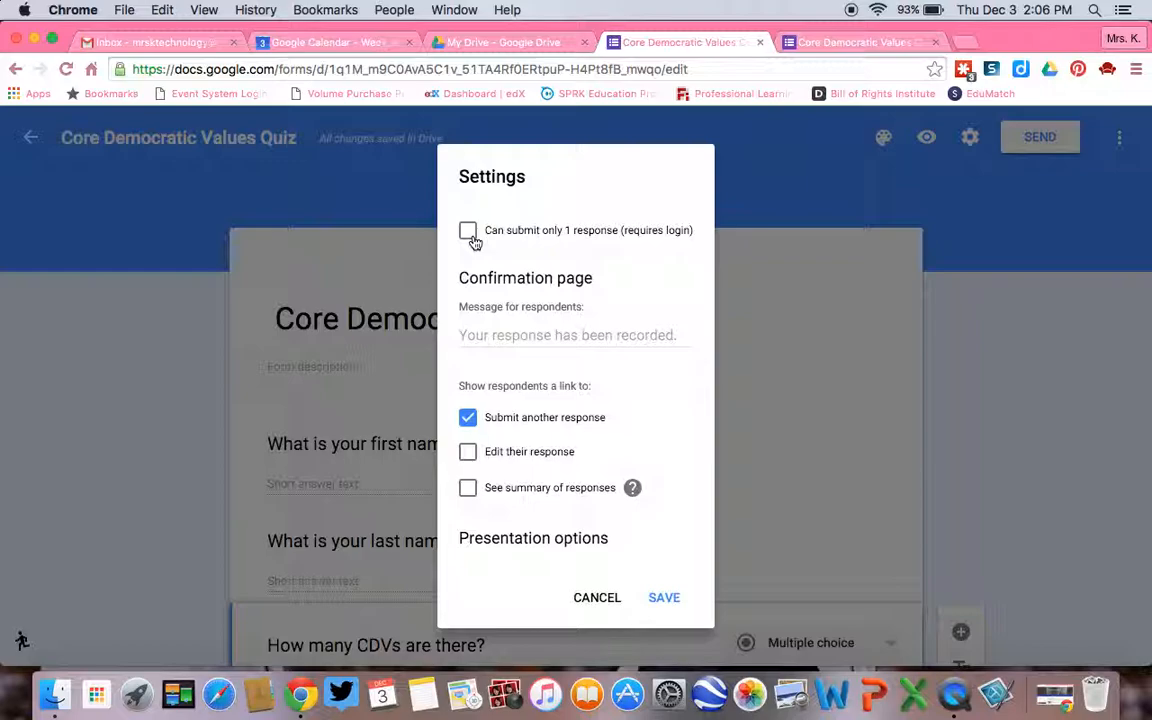
left_click(560, 333)
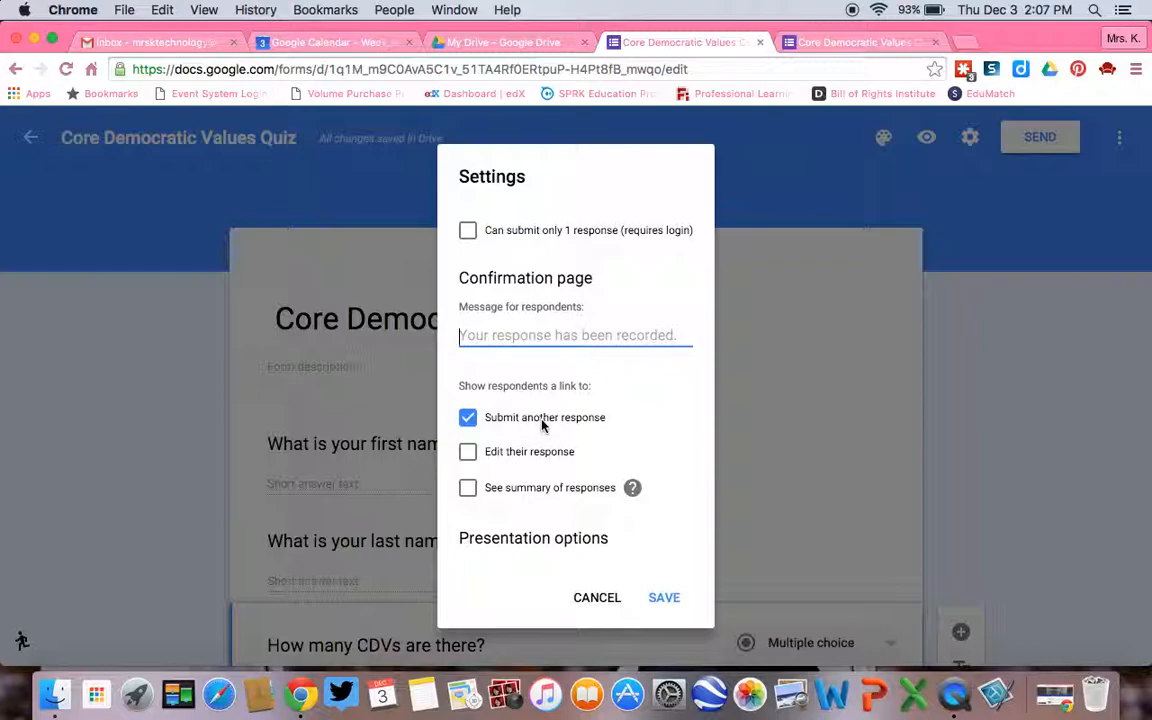
left_click(470, 420)
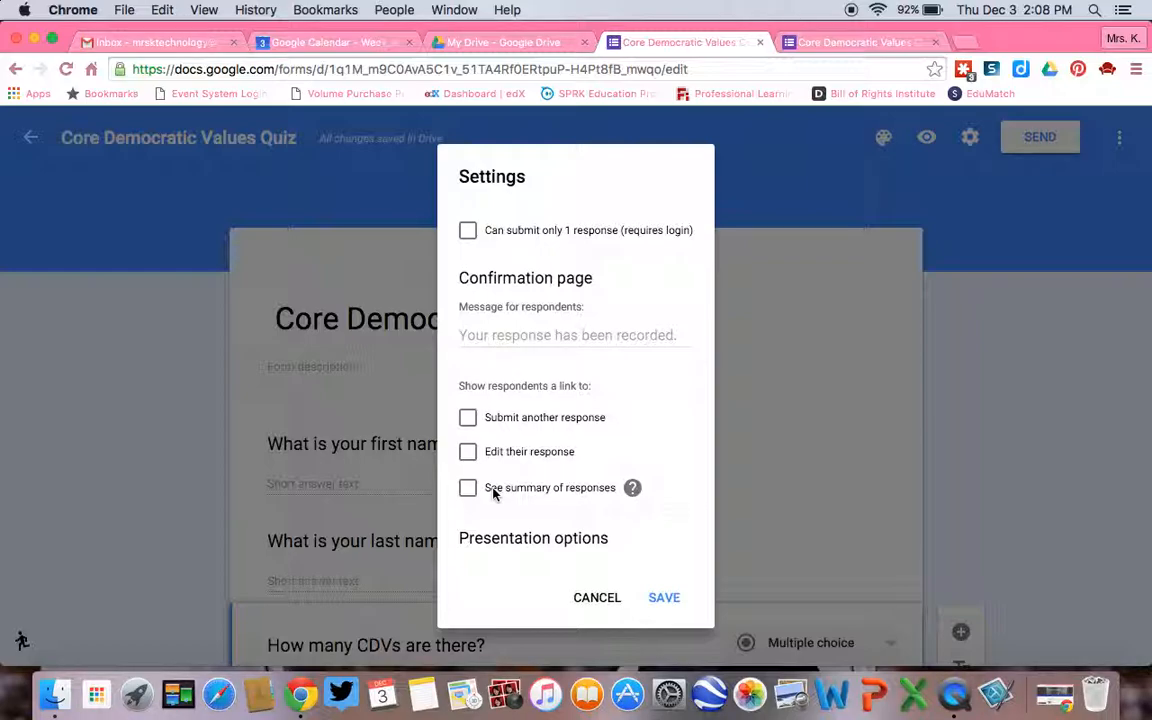
left_click(671, 607)
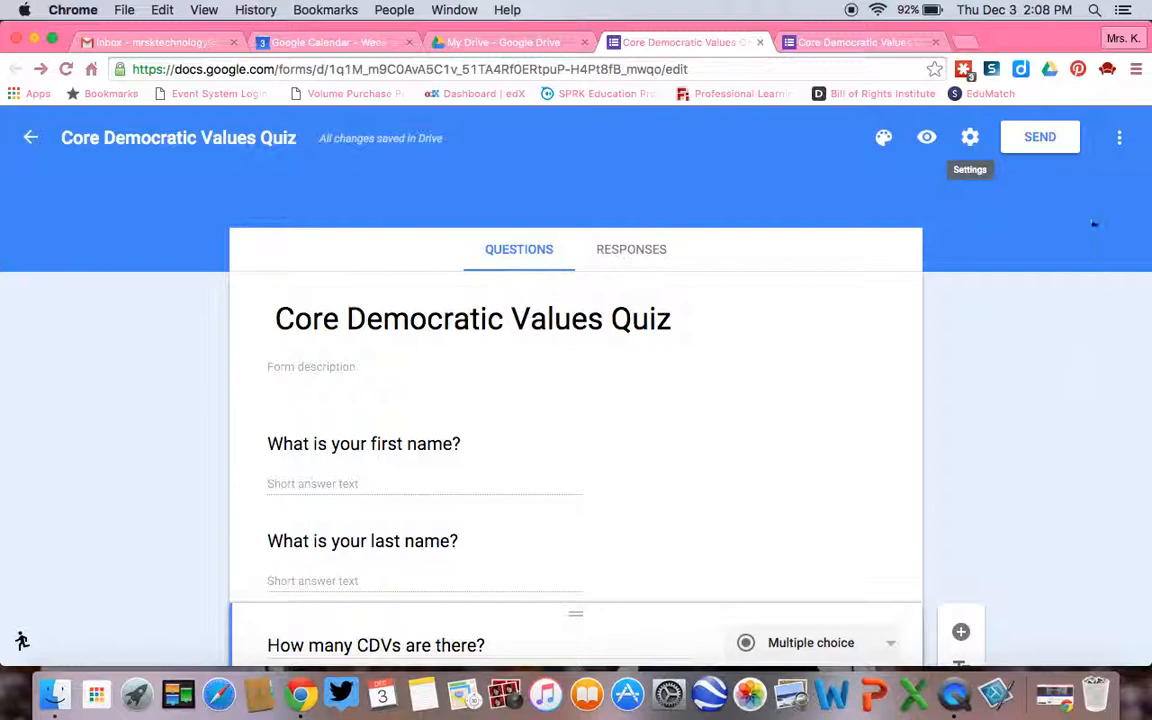
Choose to send the form by link and copy its full URL.
left_click(1063, 150)
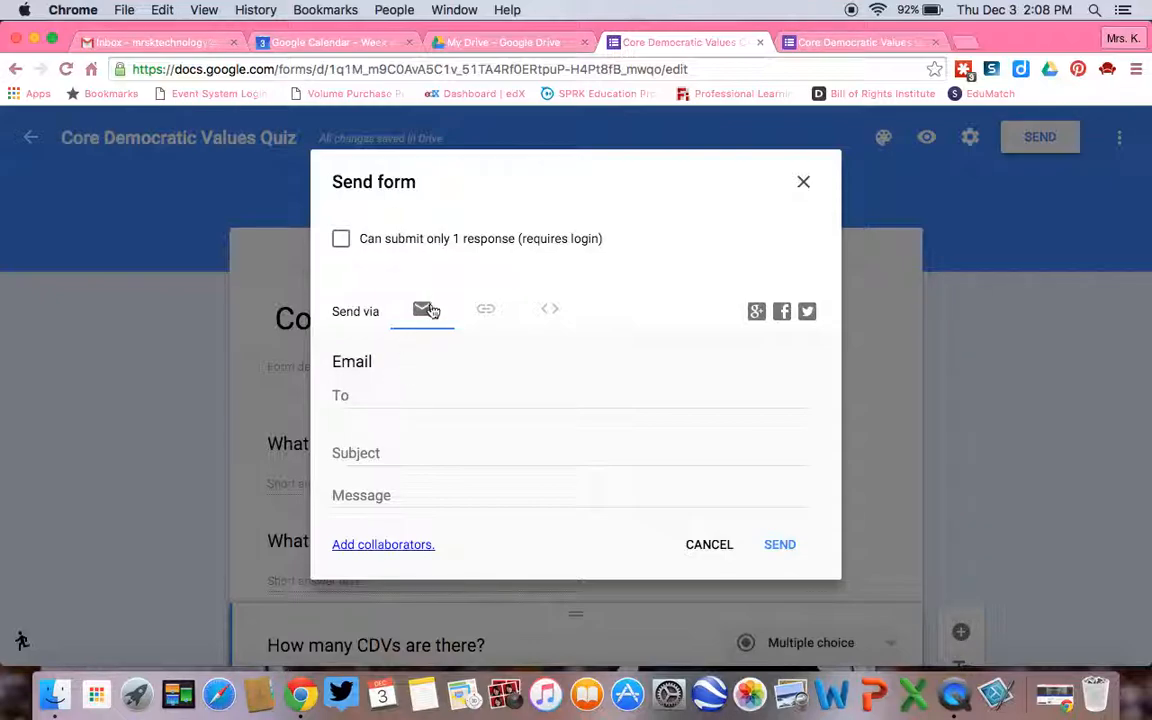
left_click(486, 312)
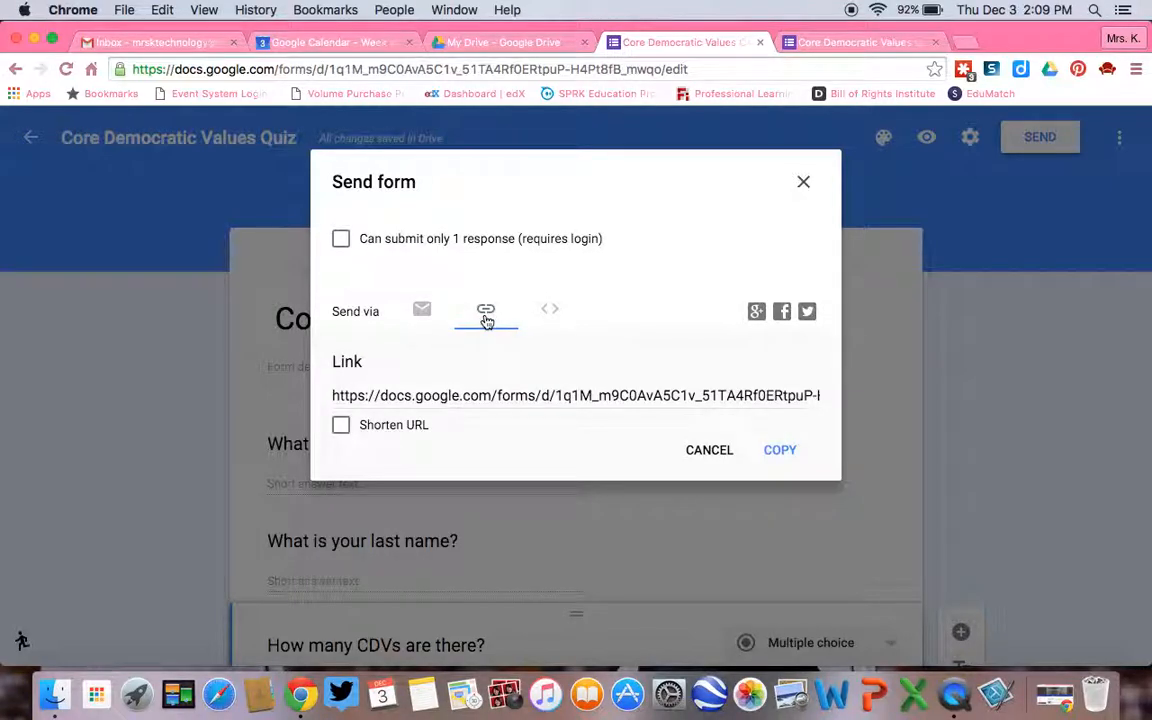
left_click(465, 395)
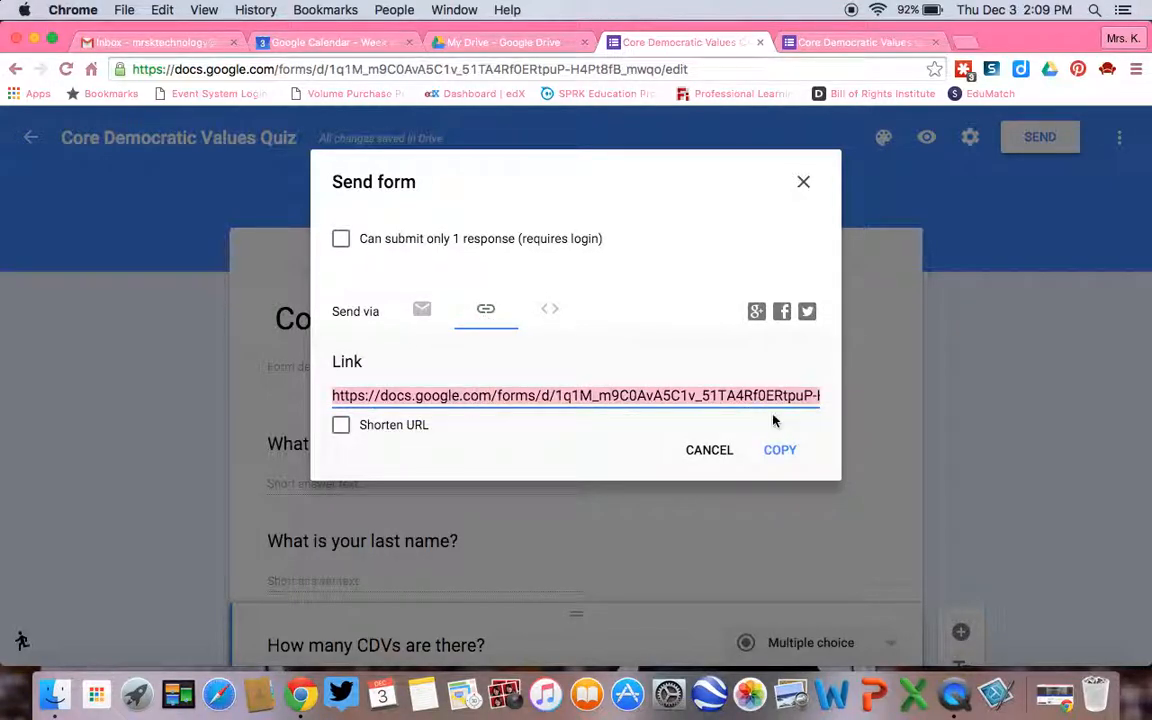
left_click(789, 452)
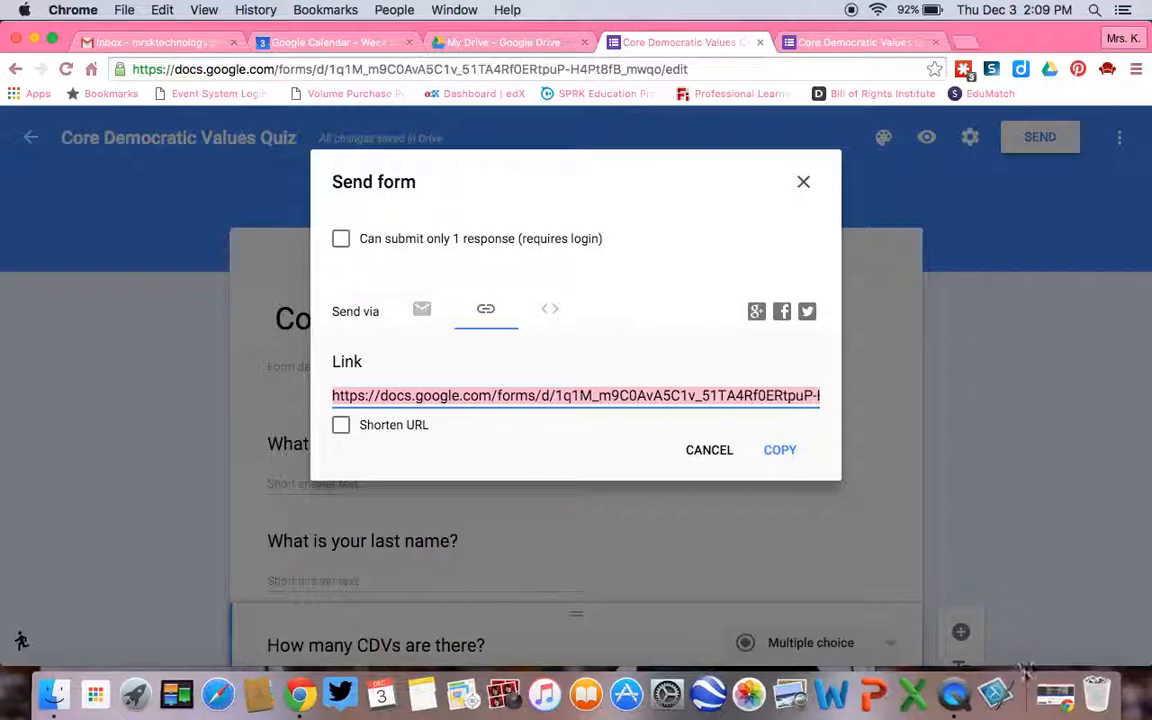
Switch to the Google Classroom window and start a class announcement reading "Please take this quiz using Google Forms.".
left_click(1047, 700)
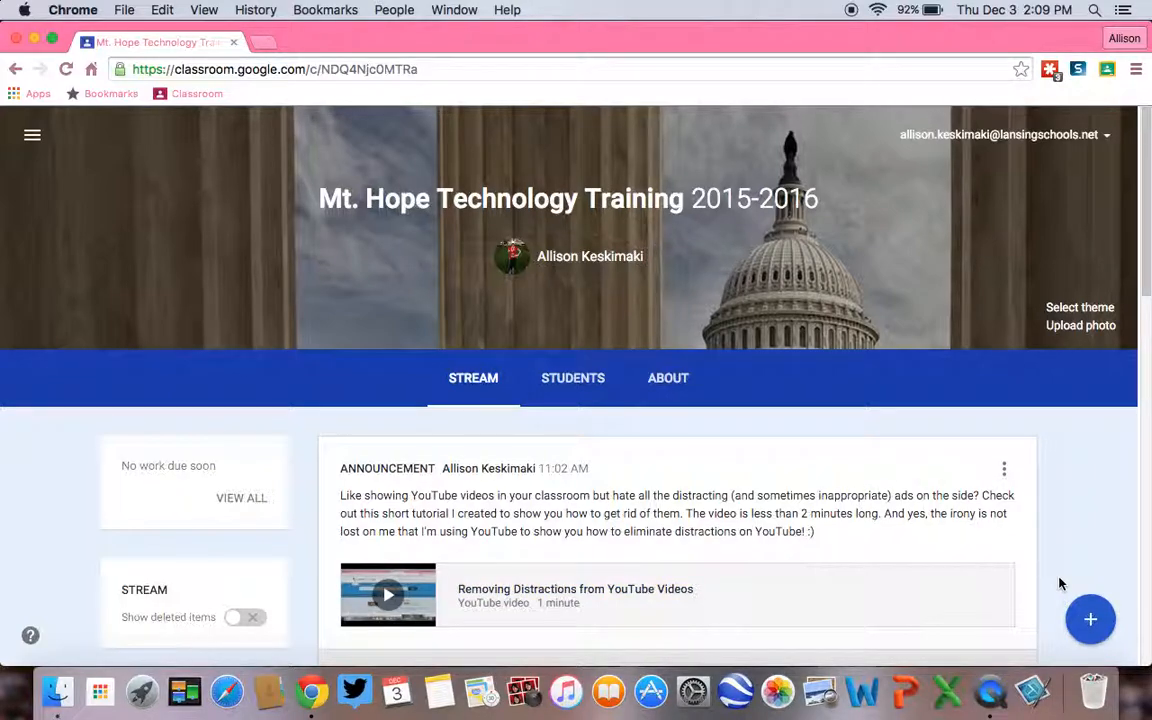
mouse_move(1082, 624)
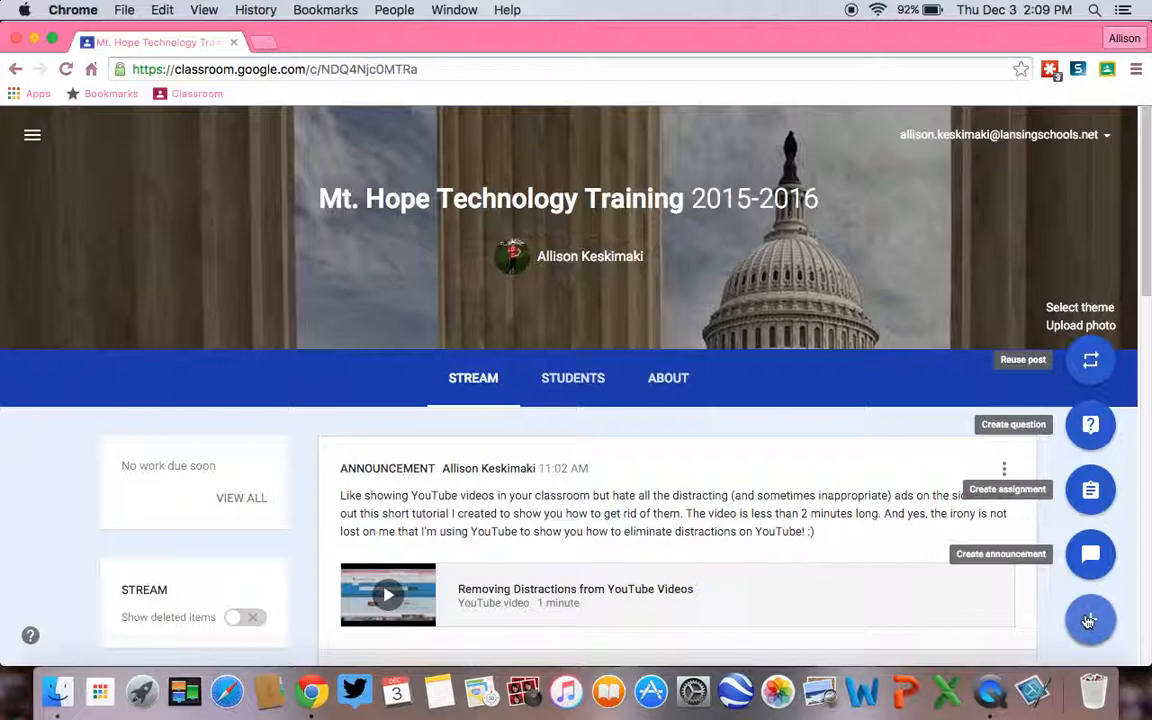
left_click(1091, 556)
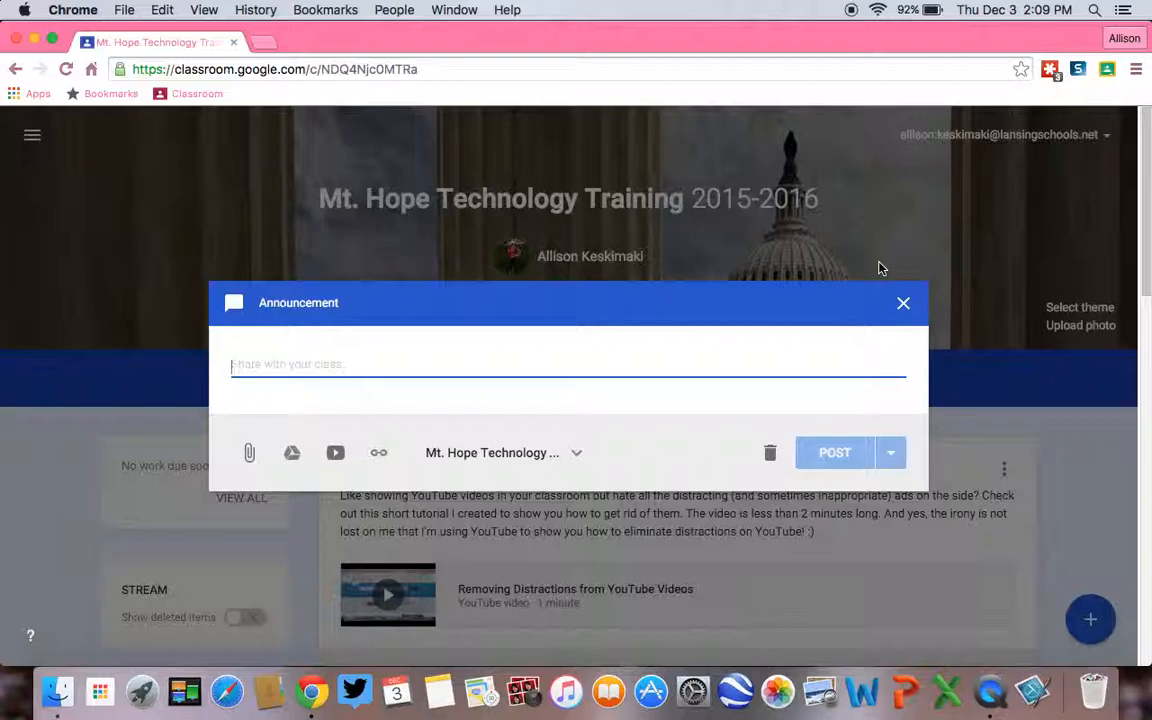
type("Please ")
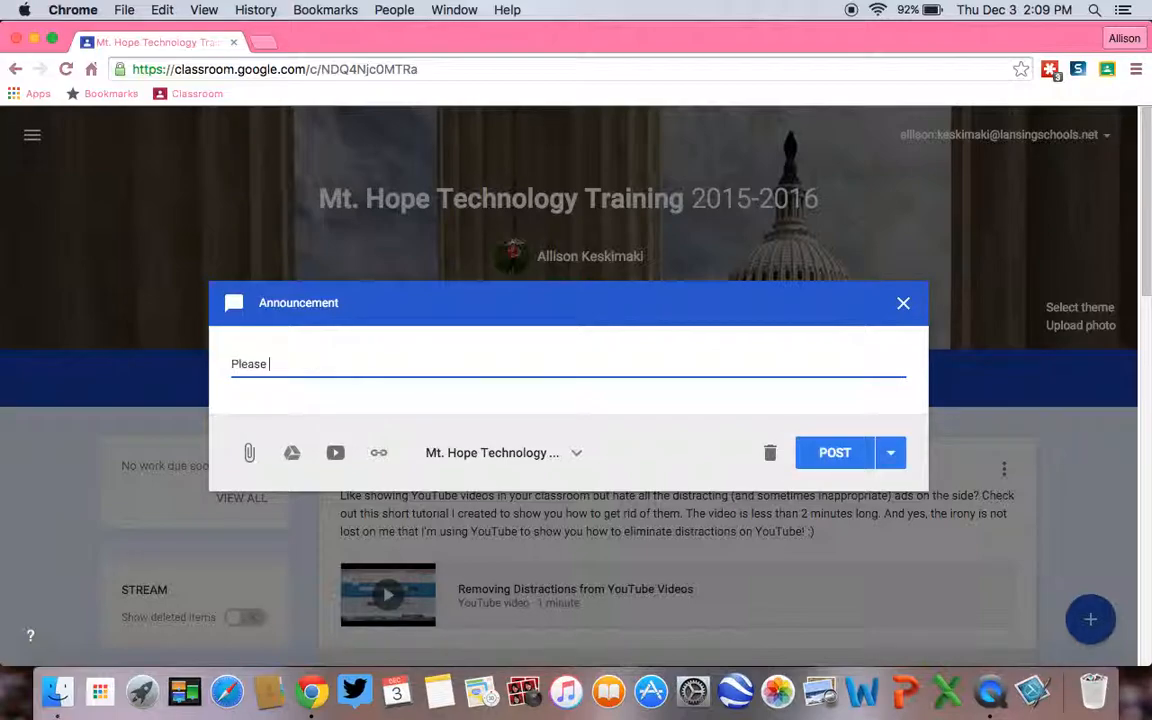
type("take this quiz using Goo")
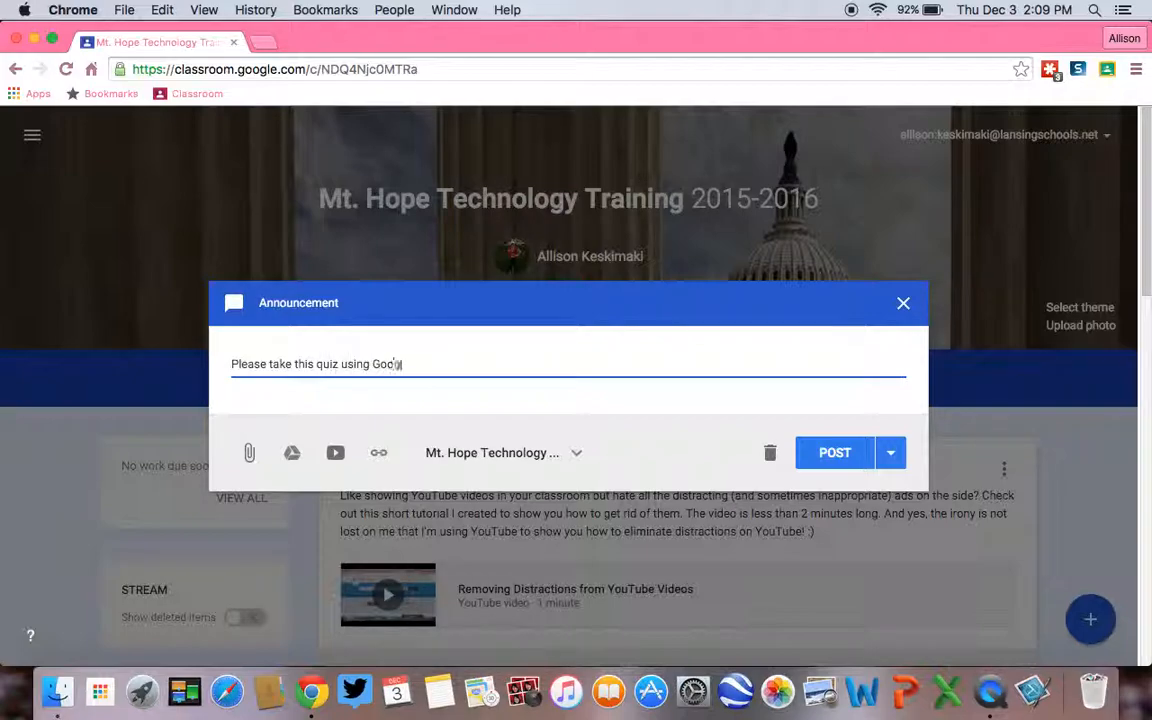
type("gle Forms.")
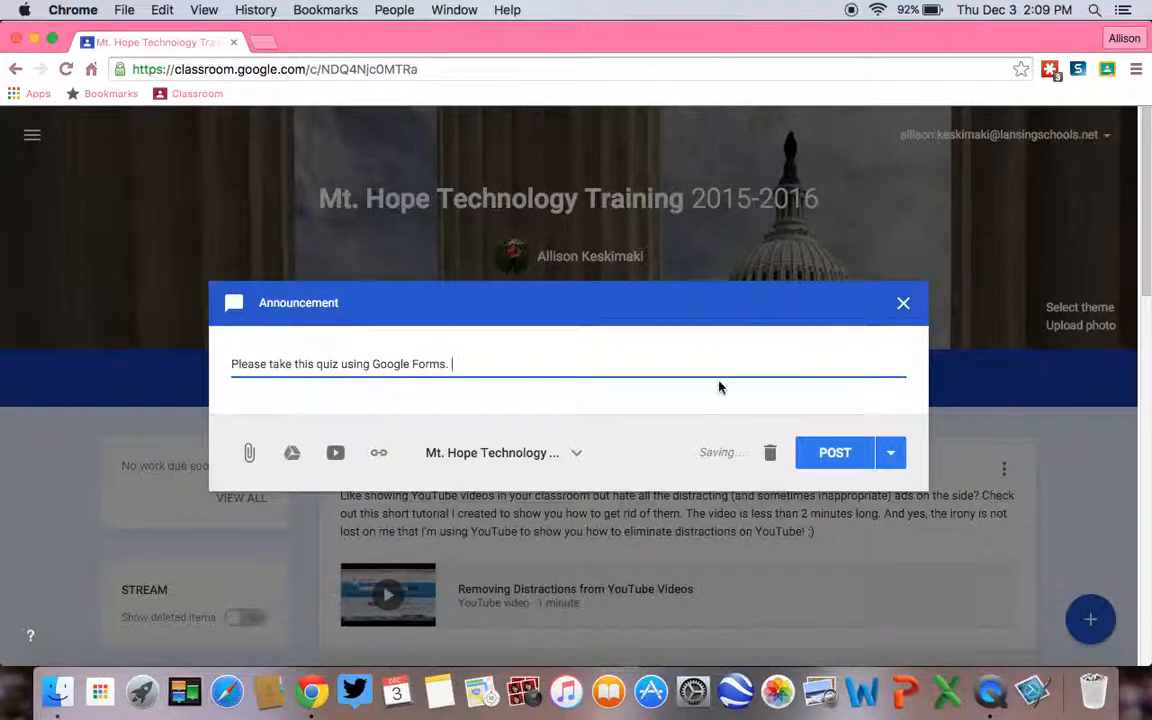
Try to attach the copied link to the announcement and close the announcement without posting it.
left_click(384, 457)
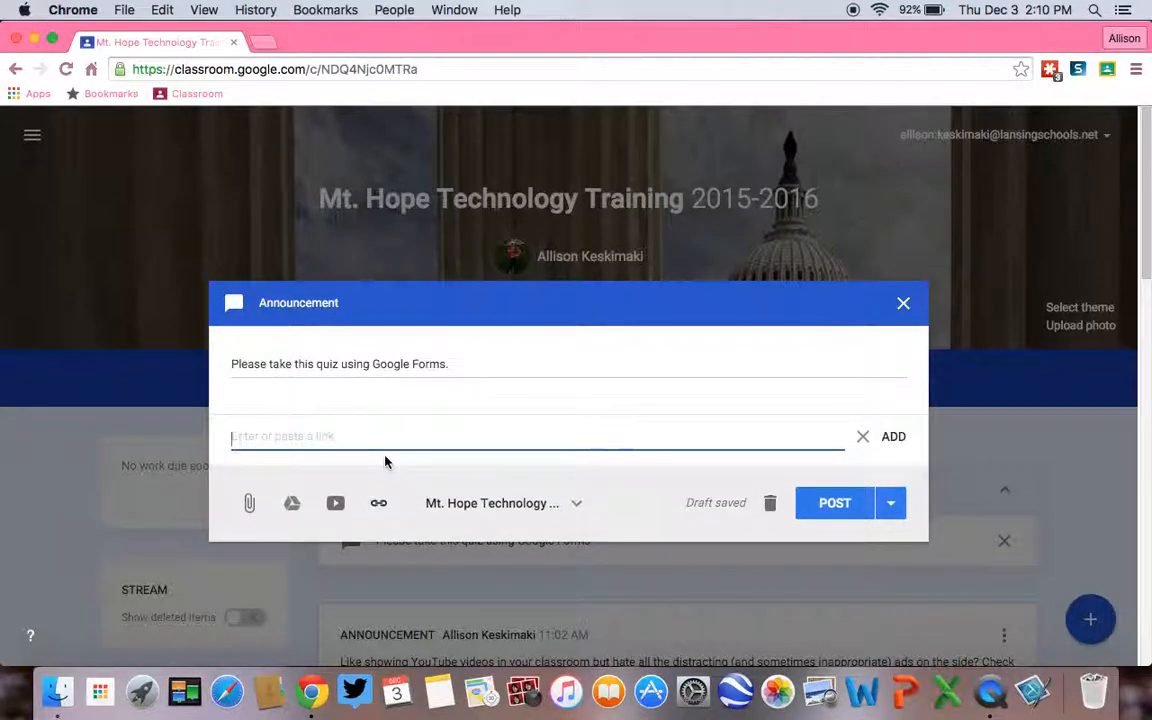
key("super+v")
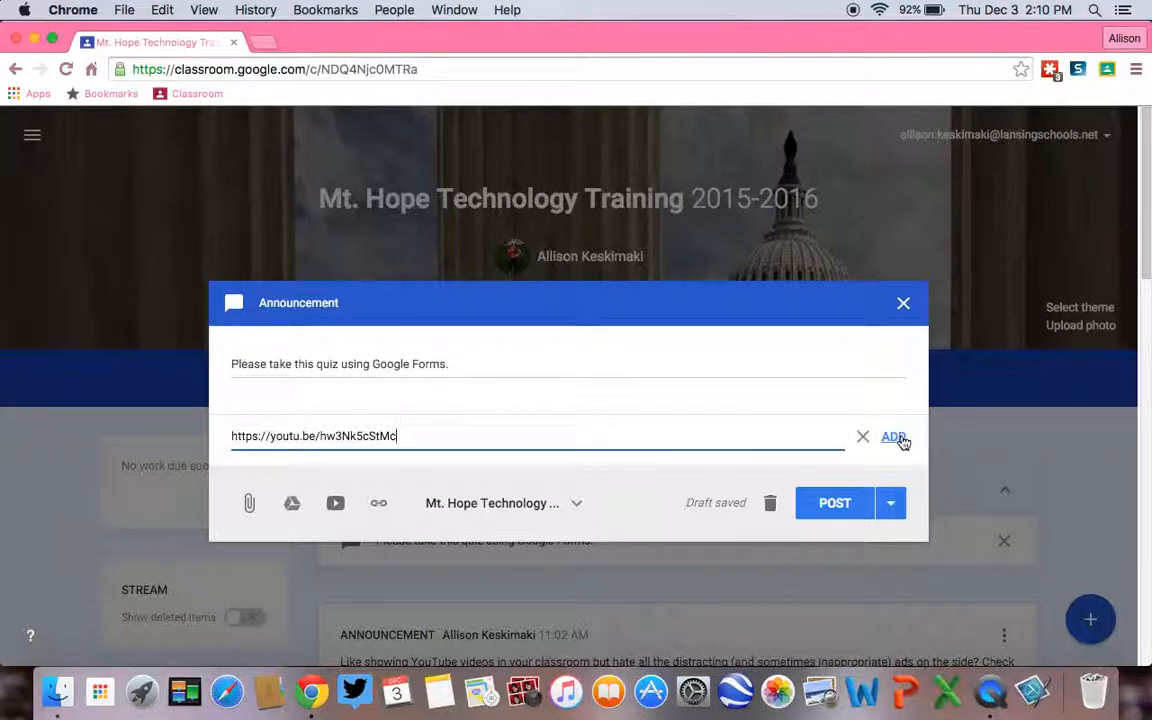
left_click(903, 305)
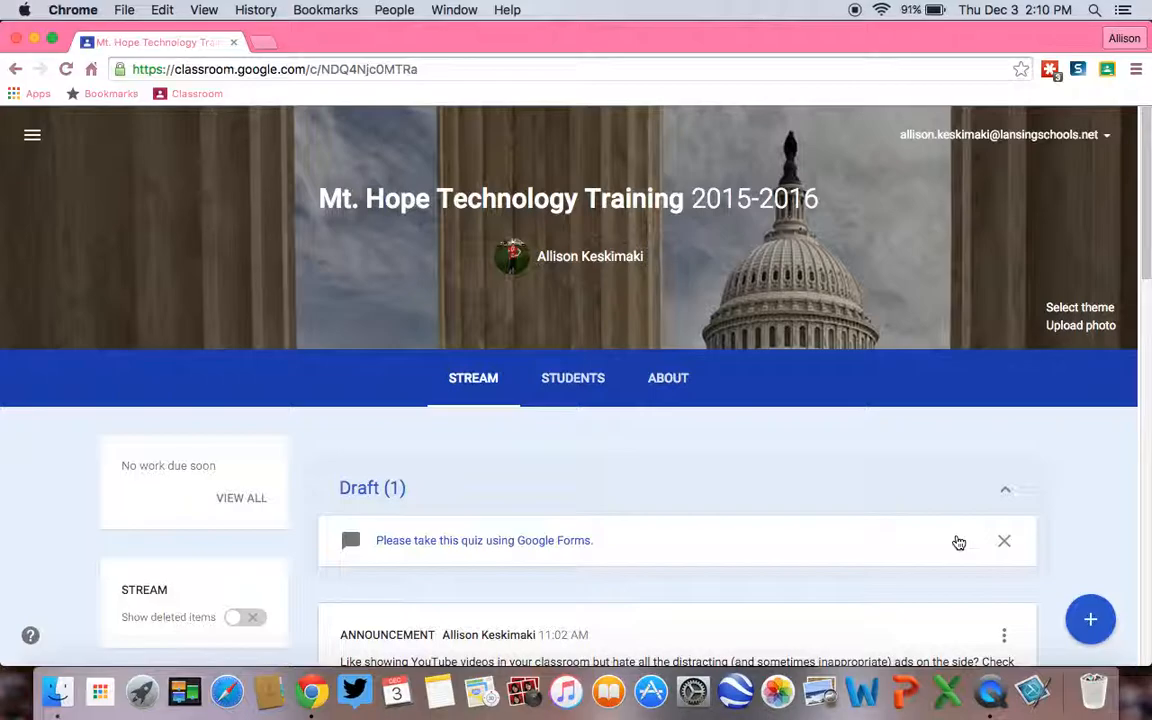
Minimize the Classroom window to return to the quiz in Google Forms and dismiss the Send form dialog.
left_click(34, 38)
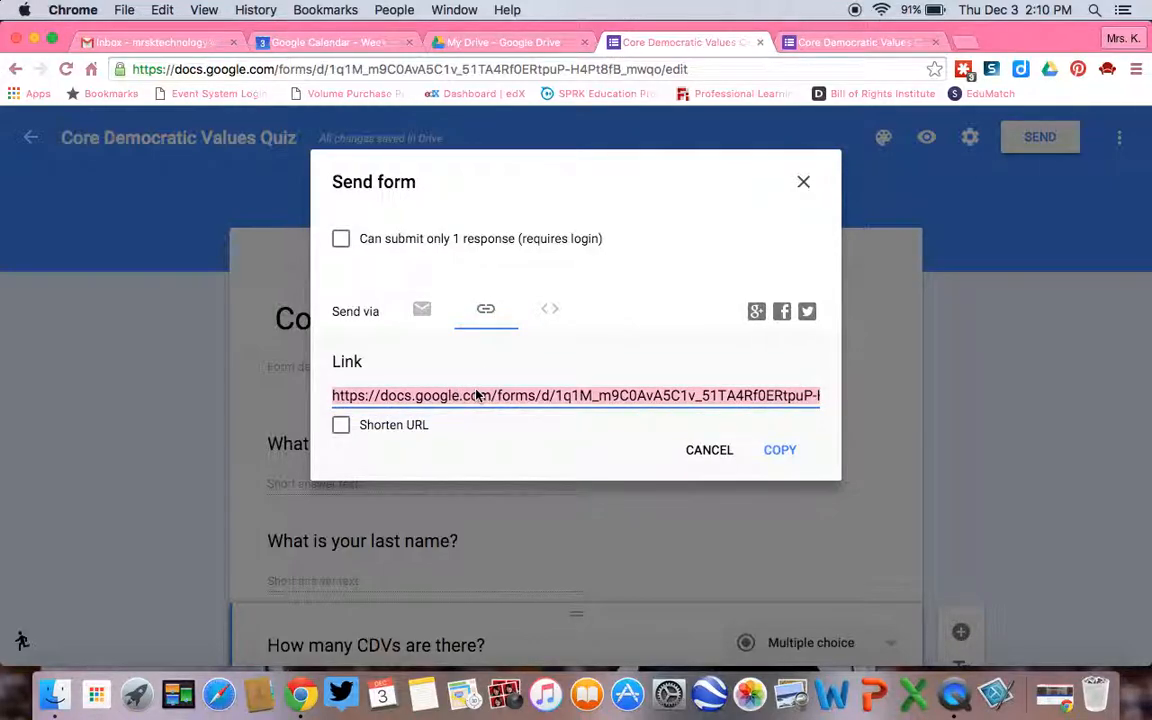
left_click(707, 454)
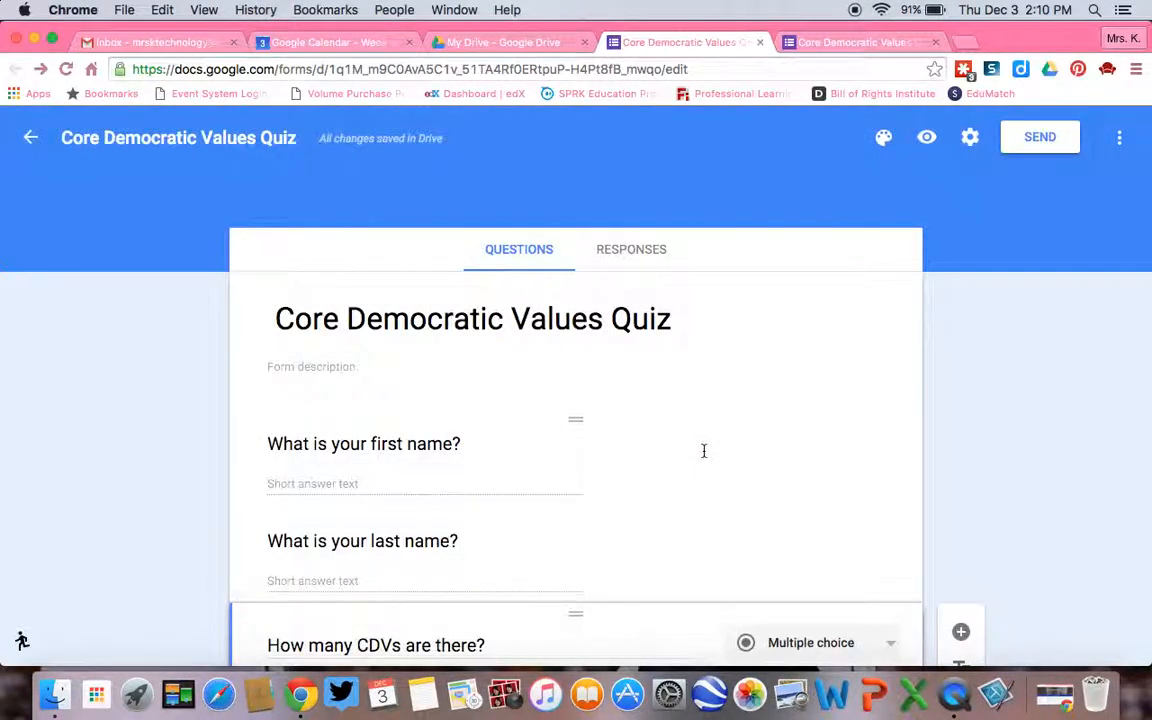